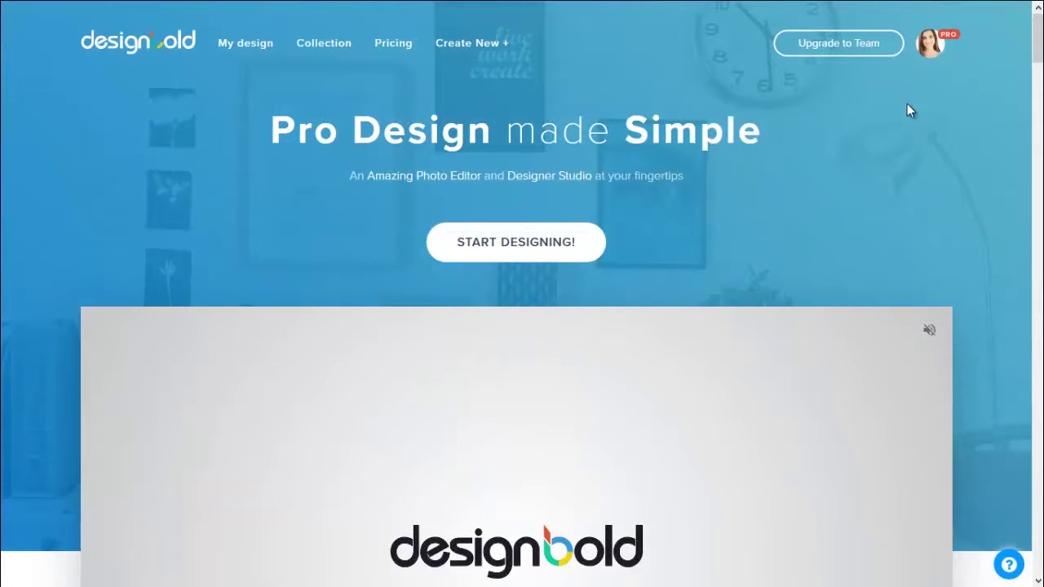
# Go to DesignBold's Collection page of templates and layouts
pyautogui.scroll(-3, 934, 113)
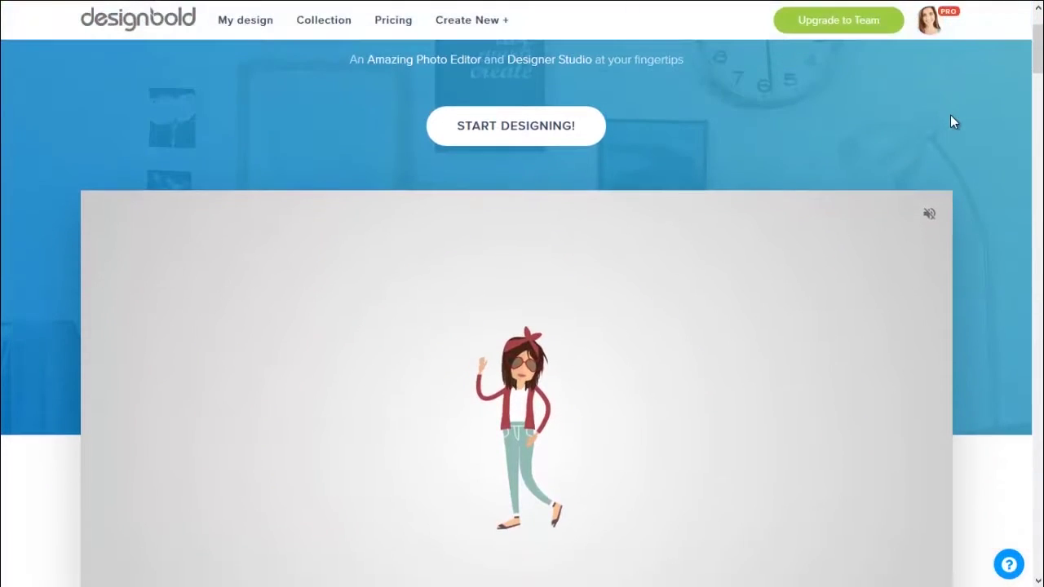
pyautogui.scroll(3, 938, 122)
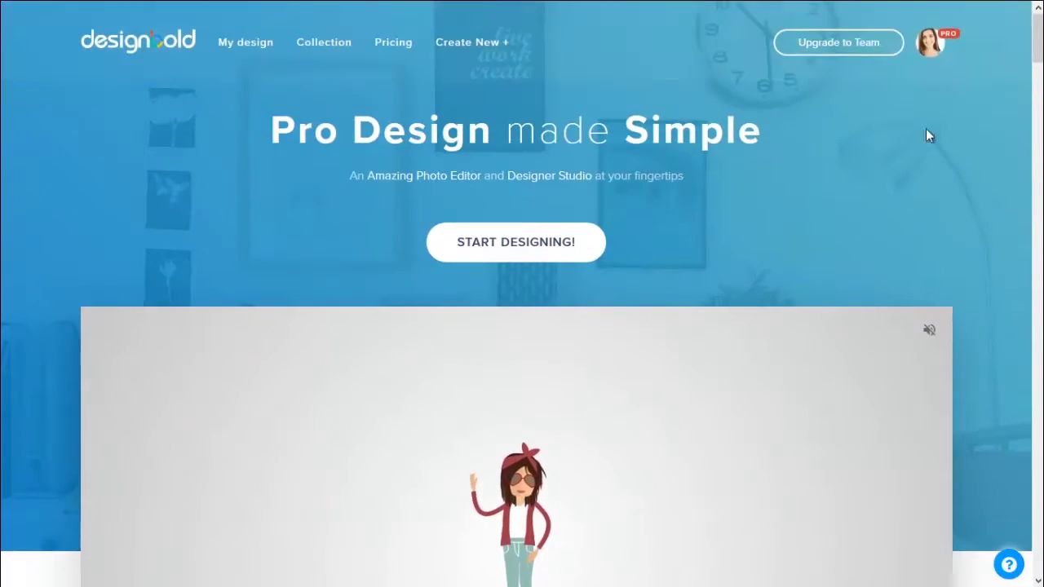
pyautogui.click(337, 65)
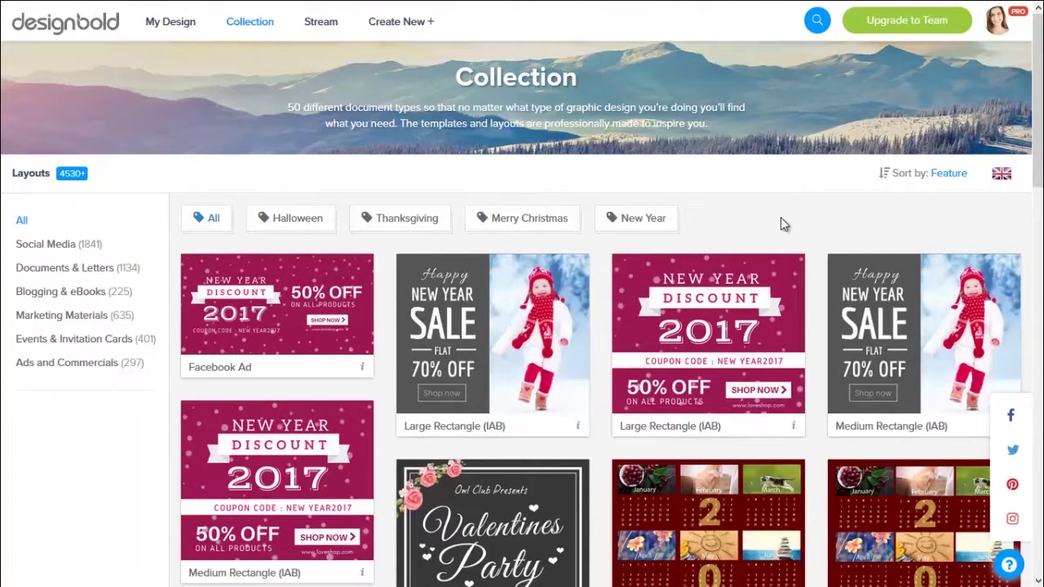
# Search the template collection for 'lunar new year' and close the search overlay
pyautogui.click(817, 20)
pyautogui.write('lunar new year')
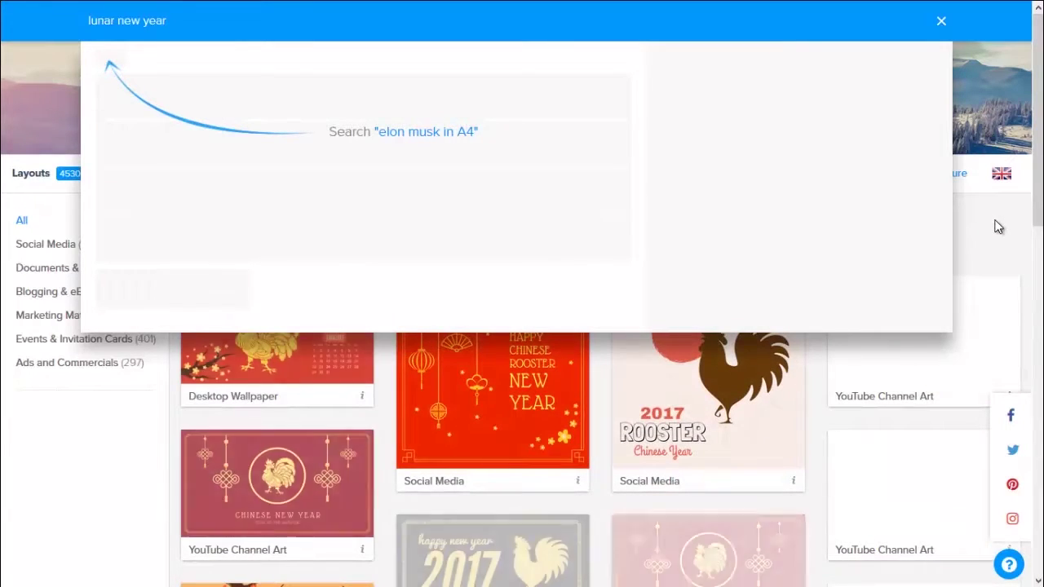
pyautogui.click(941, 20)
# Browse the lunar new year results and open the red Happy New Year 2016 Facebook Cover
pyautogui.scroll(-2, 840, 225)
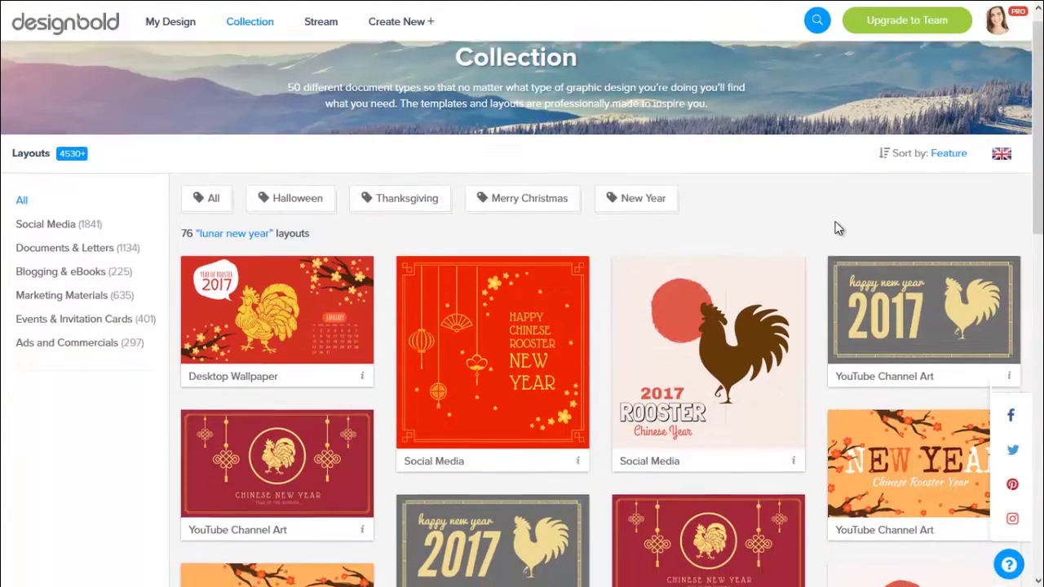
pyautogui.scroll(-1, 819, 194)
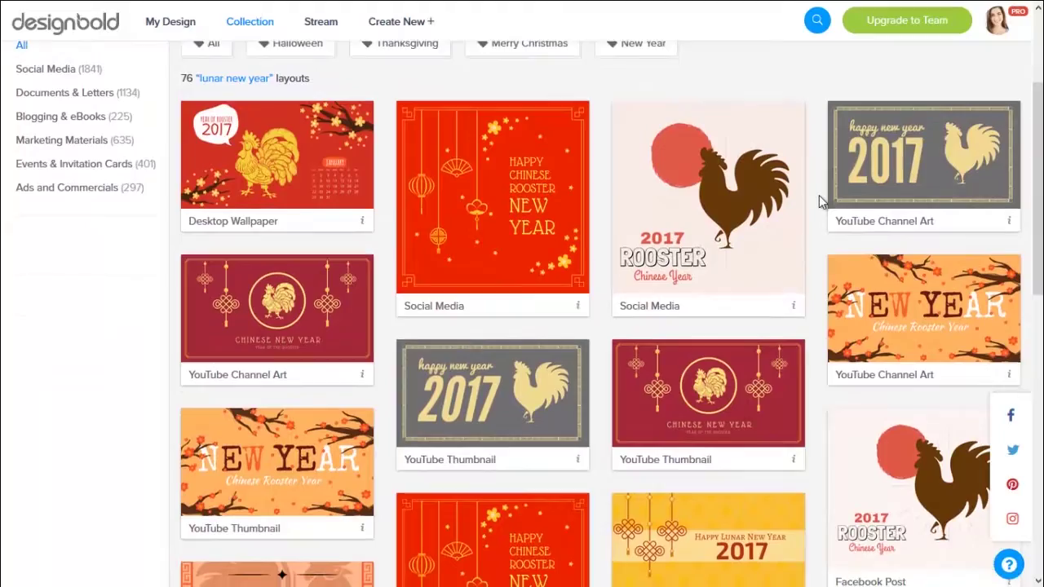
pyautogui.scroll(-2, 819, 195)
pyautogui.scroll(-3, 819, 195)
pyautogui.scroll(-4, 819, 195)
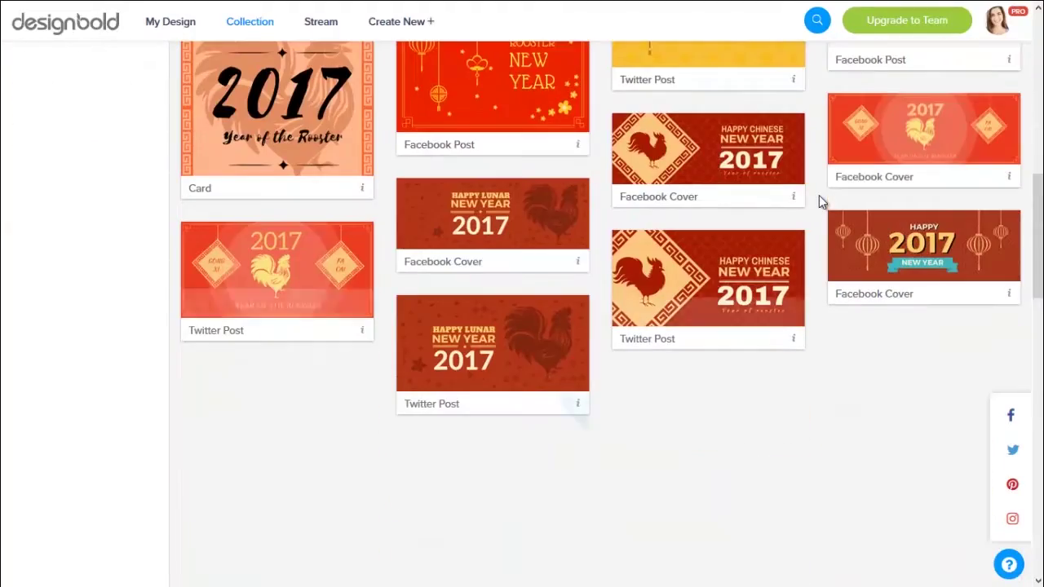
pyautogui.scroll(-5, 818, 195)
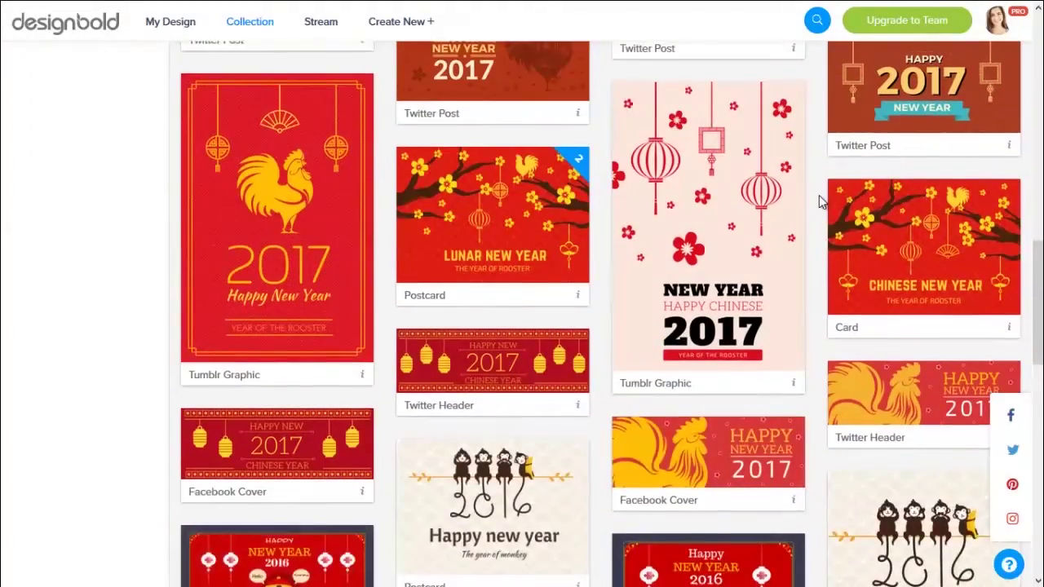
pyautogui.scroll(-3, 819, 198)
pyautogui.scroll(-5, 821, 200)
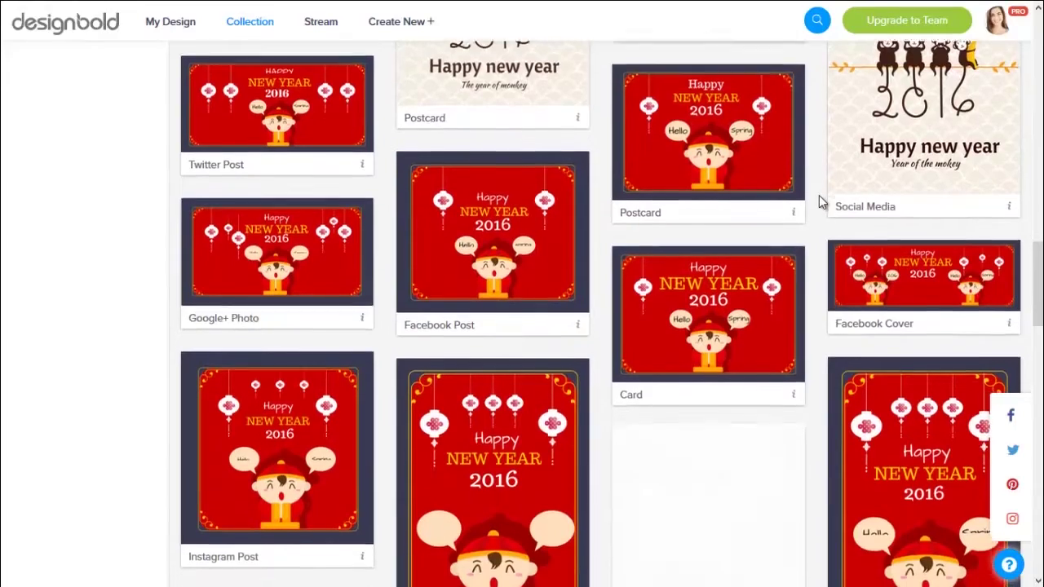
pyautogui.scroll(-2, 820, 197)
pyautogui.scroll(1, 820, 198)
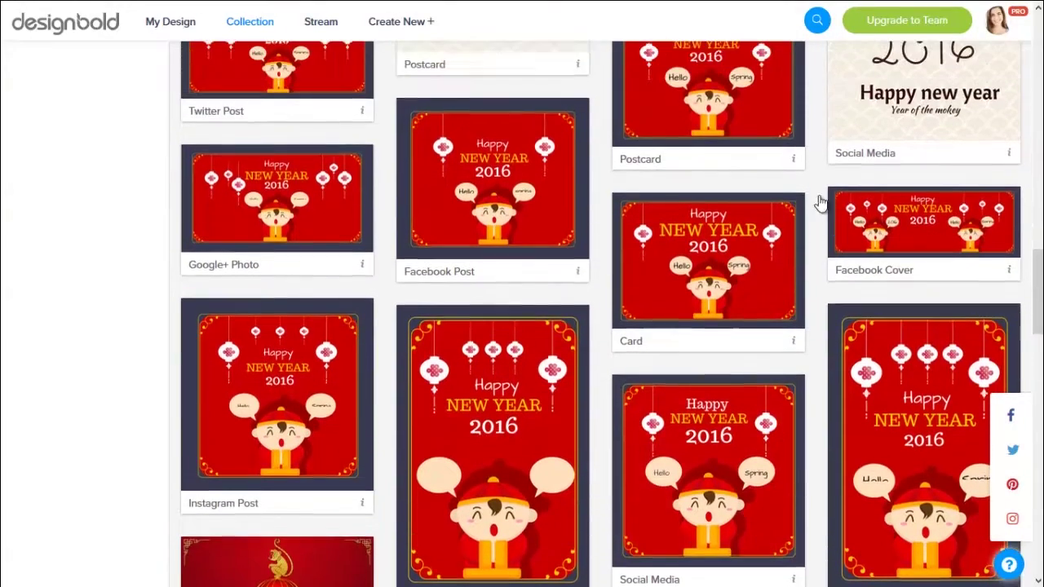
pyautogui.scroll(-3, 799, 324)
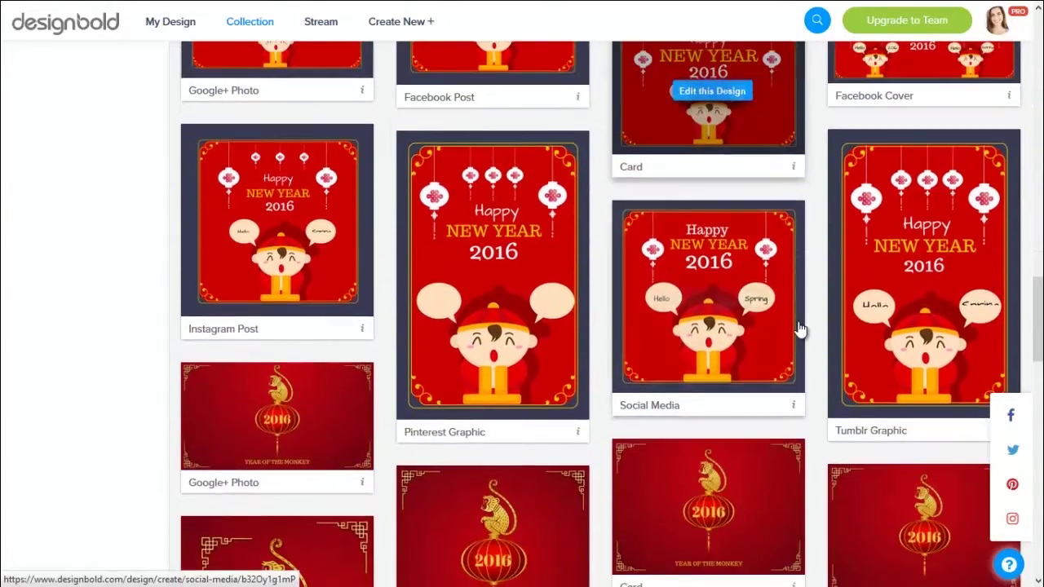
pyautogui.scroll(2, 799, 324)
pyautogui.scroll(1, 807, 323)
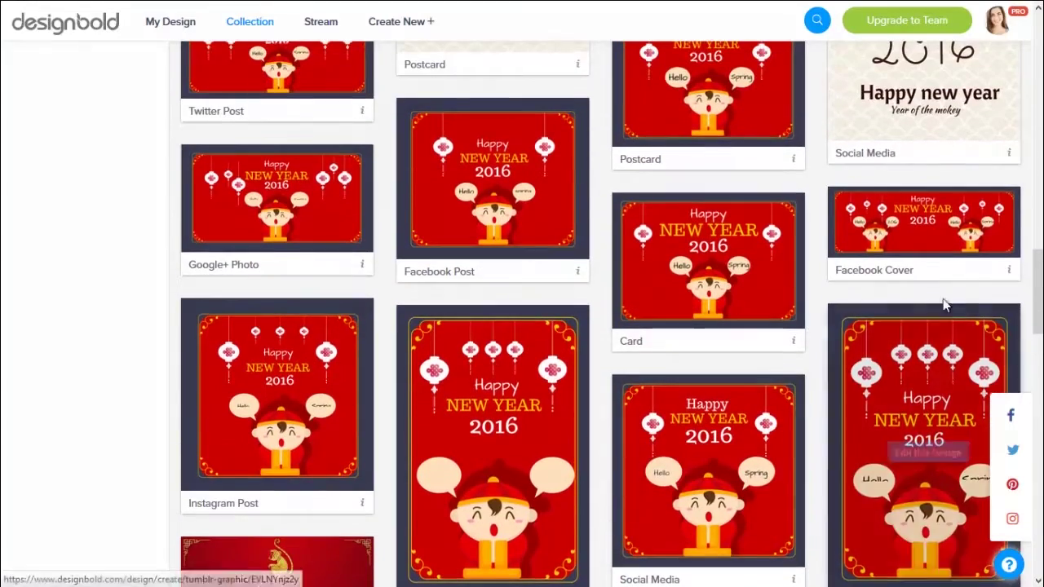
pyautogui.click(1010, 271)
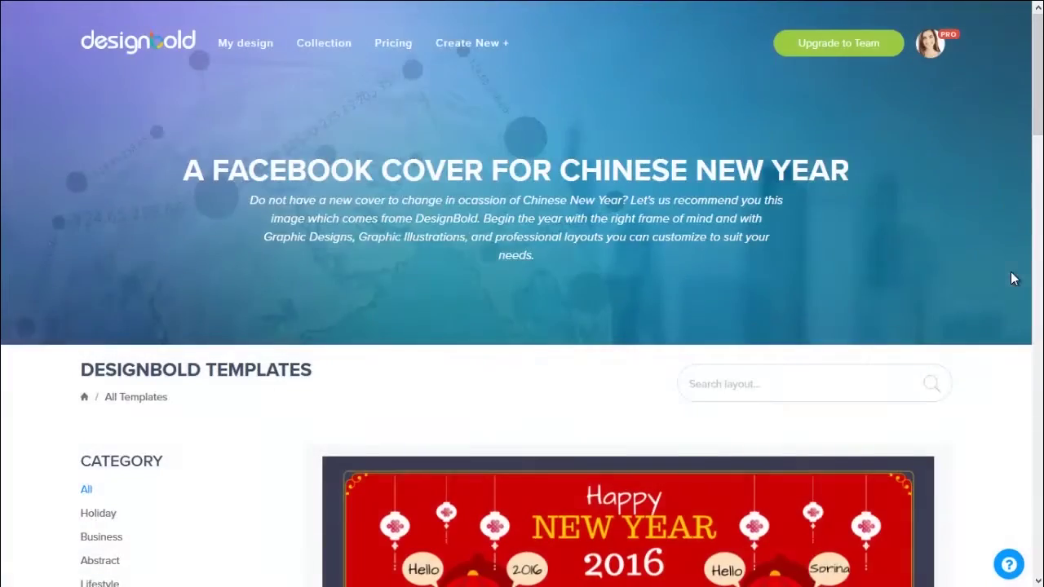
# Scroll the editor's layout library to reveal more templates such as Halloween and Thanksgiving
pyautogui.scroll(-5, 1000, 307)
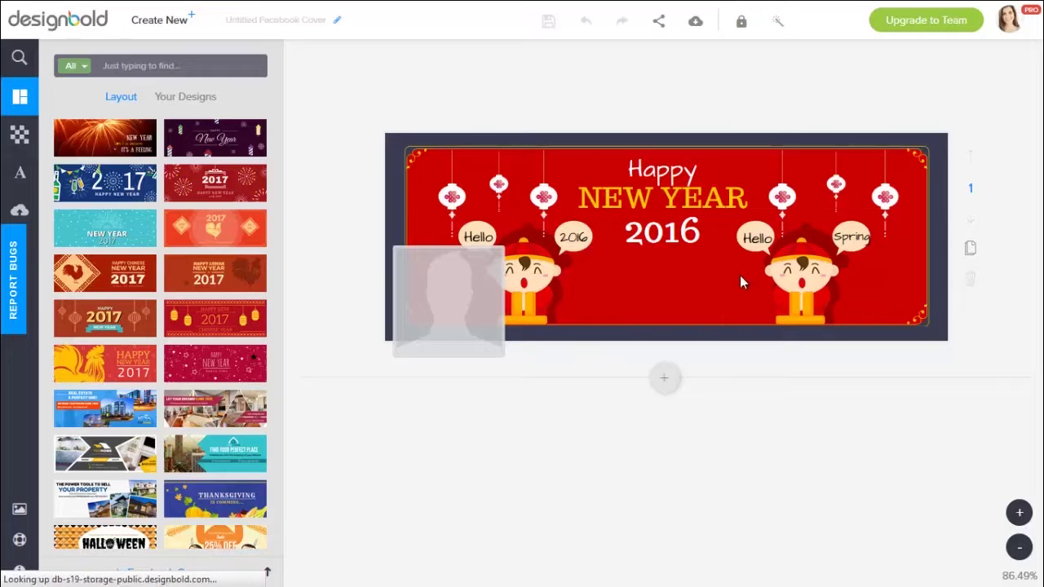
# Change the cover's year text from 2016 to 2017
pyautogui.doubleClick(692, 228)
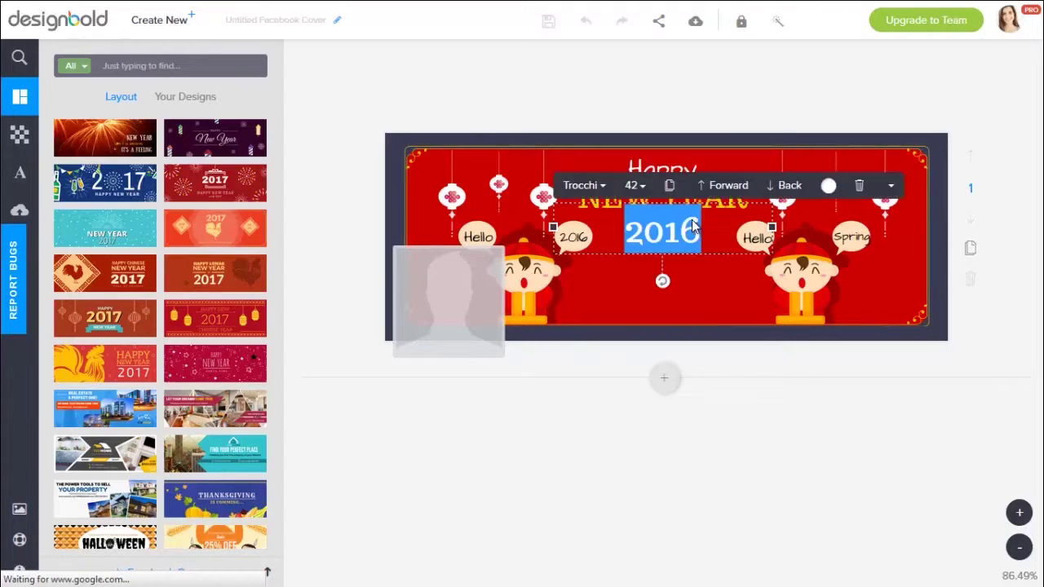
pyautogui.click(709, 241)
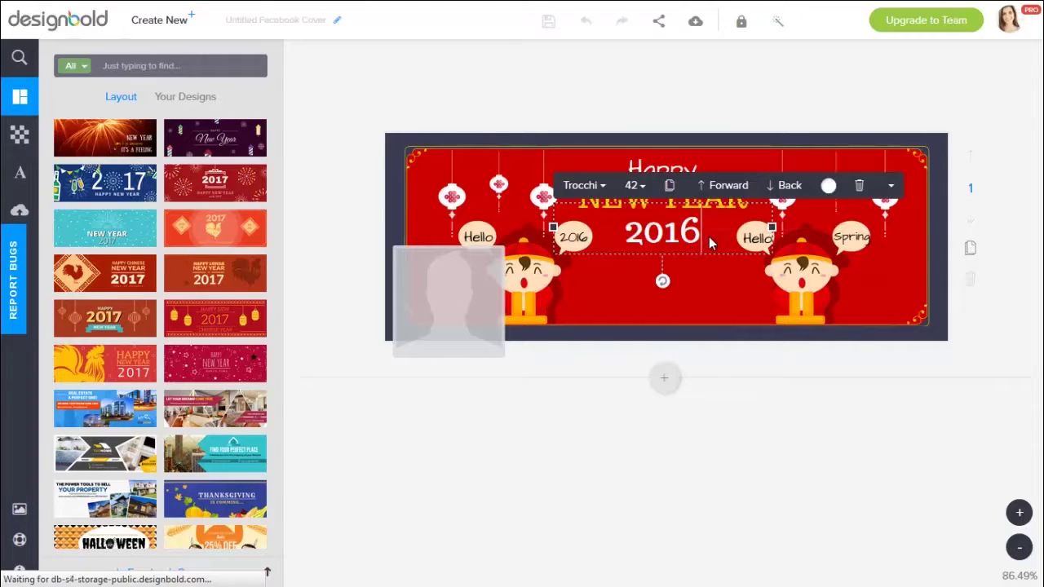
pyautogui.press('BackSpace')
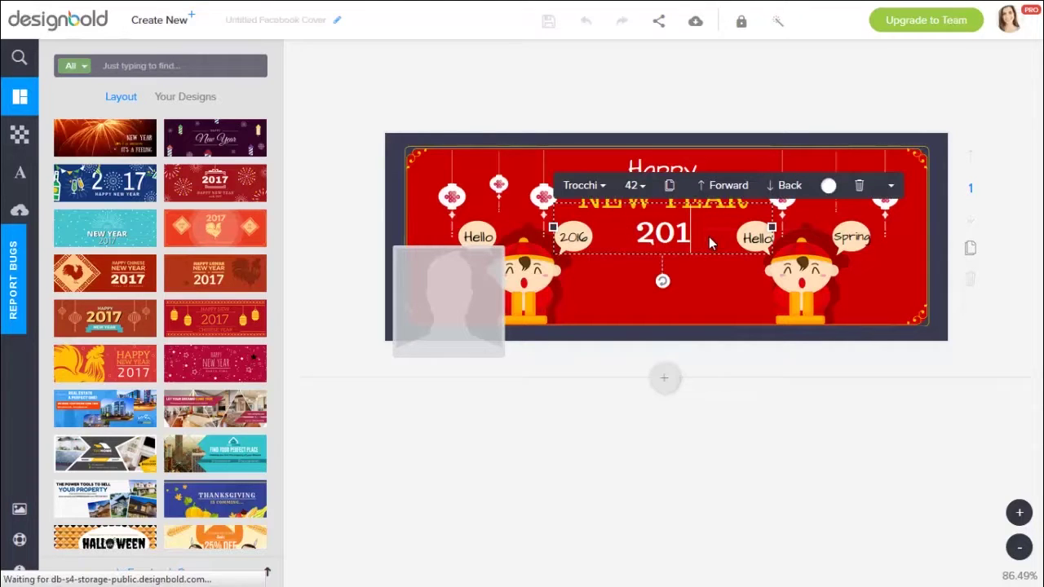
pyautogui.write('7')
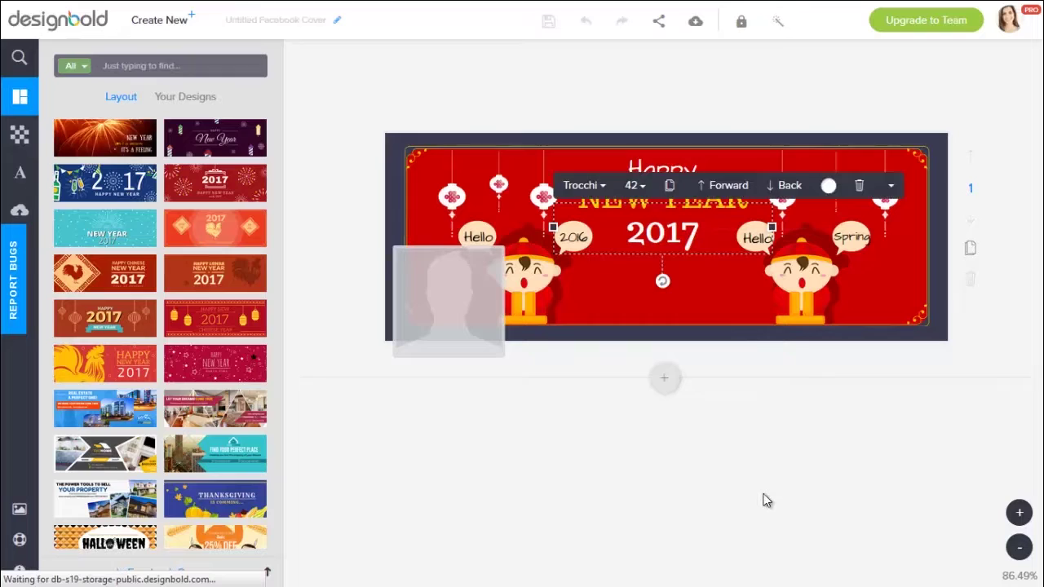
pyautogui.click(767, 501)
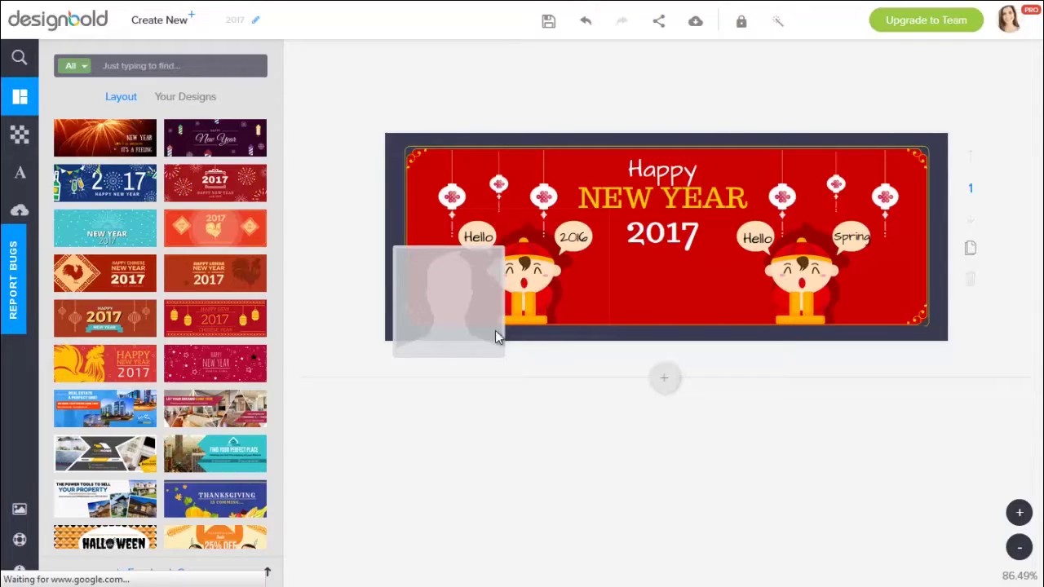
# Delete the left cartoon character and its 2016 speech bubble
pyautogui.click(492, 269)
pyautogui.press('Delete')
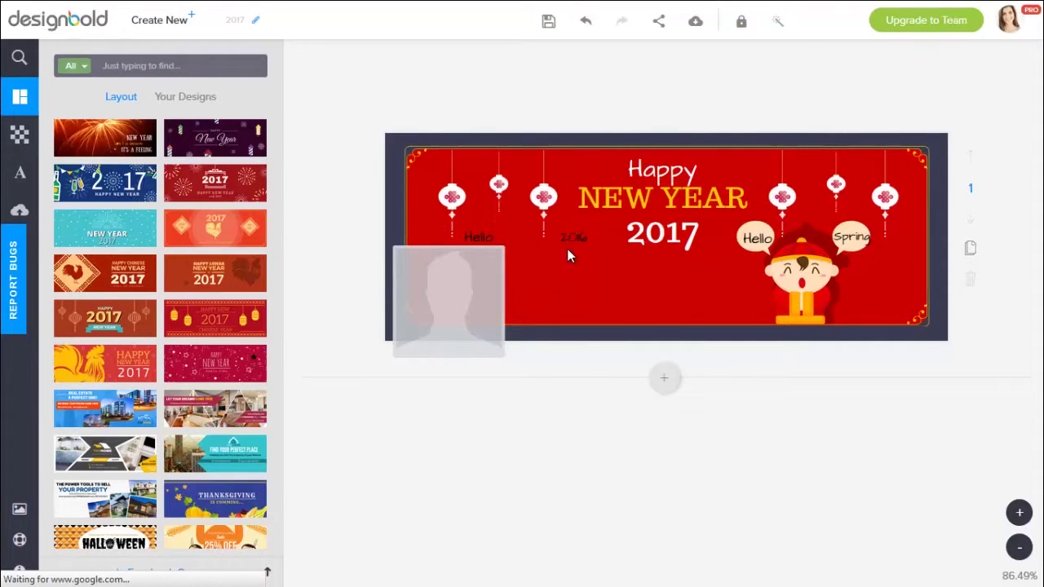
pyautogui.doubleClick(577, 240)
pyautogui.press('BackSpace')
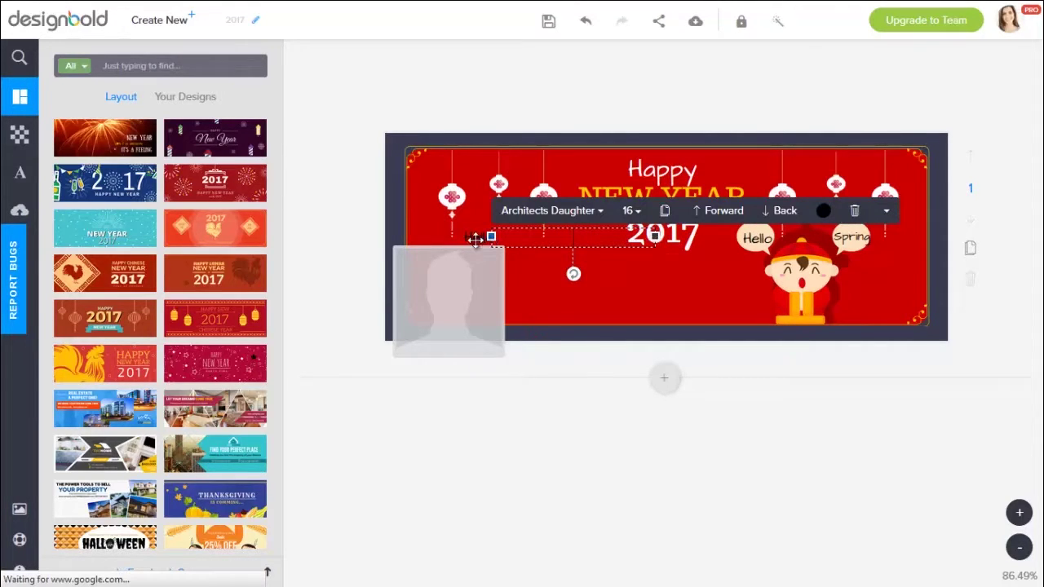
# Remove the three left lanterns and the Hello speech bubble
pyautogui.click(464, 227)
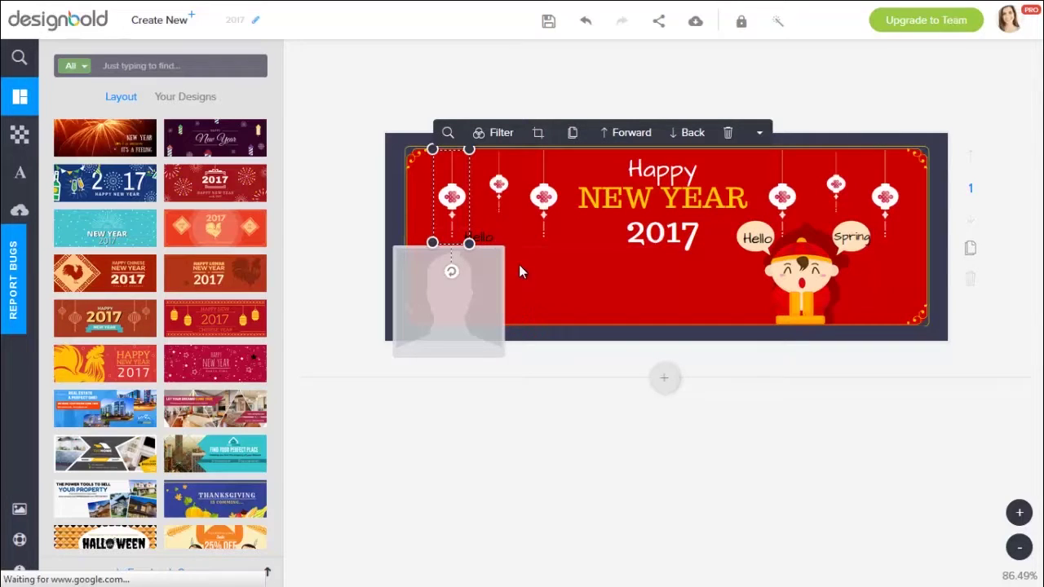
pyautogui.click(500, 184)
pyautogui.click(543, 212)
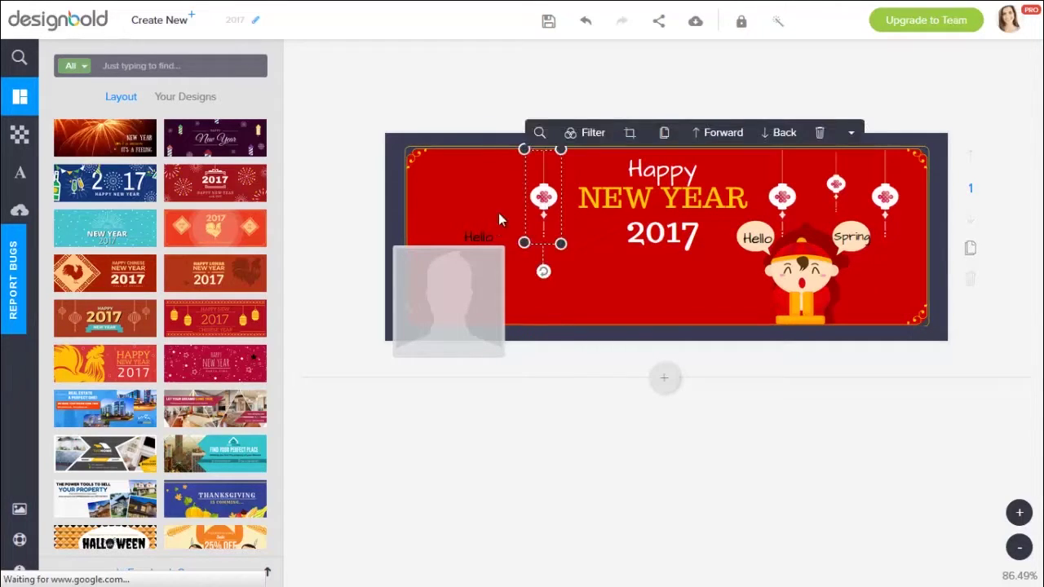
pyautogui.doubleClick(519, 238)
pyautogui.press('BackSpace')
pyautogui.click(412, 314)
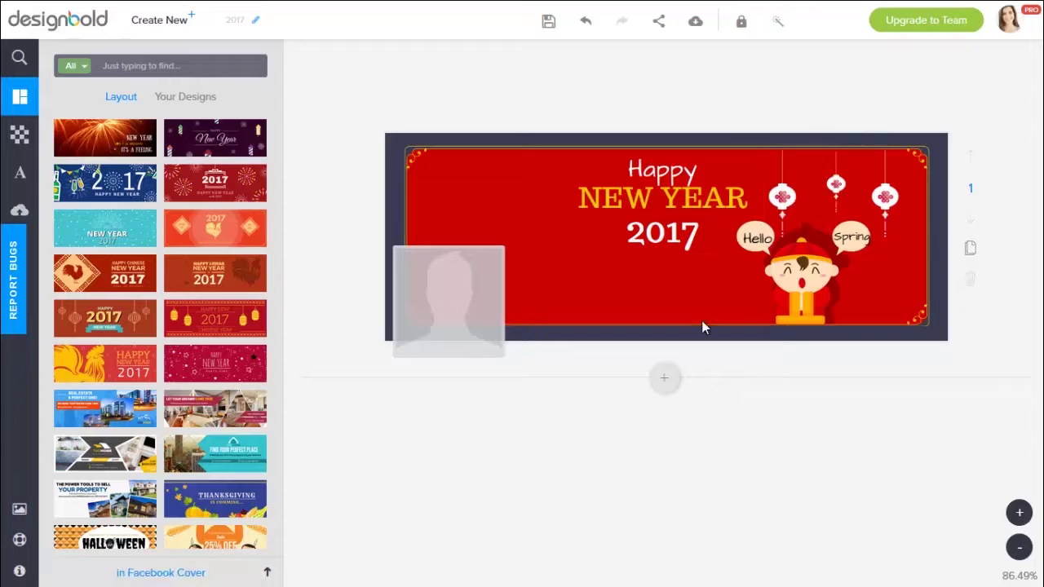
# Shift the Happy / NEW YEAR / 2017 title group left and down and enlarge it slightly
pyautogui.doubleClick(662, 173)
pyautogui.click(645, 242)
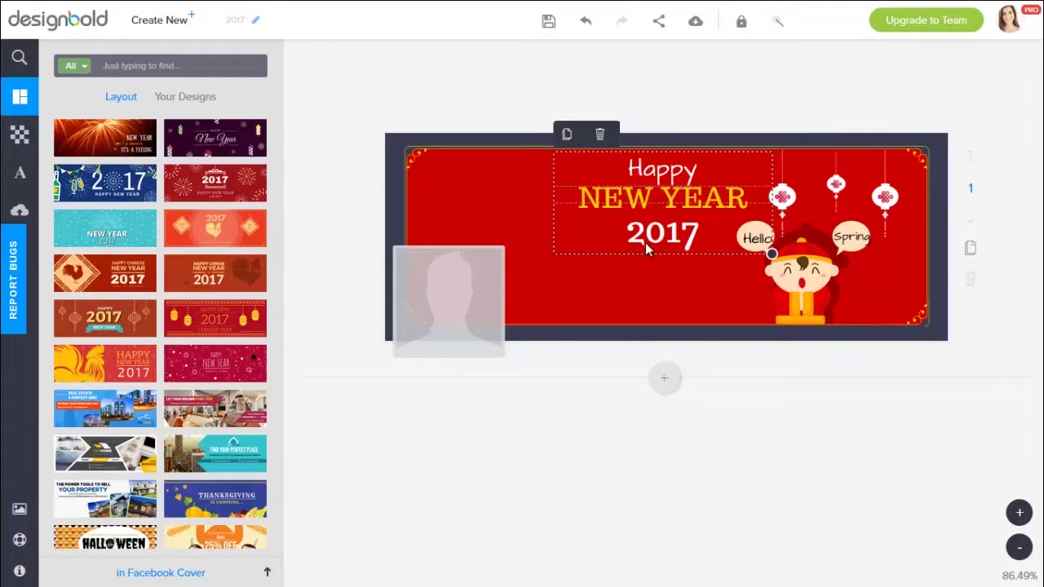
pyautogui.moveTo(659, 249); pyautogui.dragTo(651, 252)
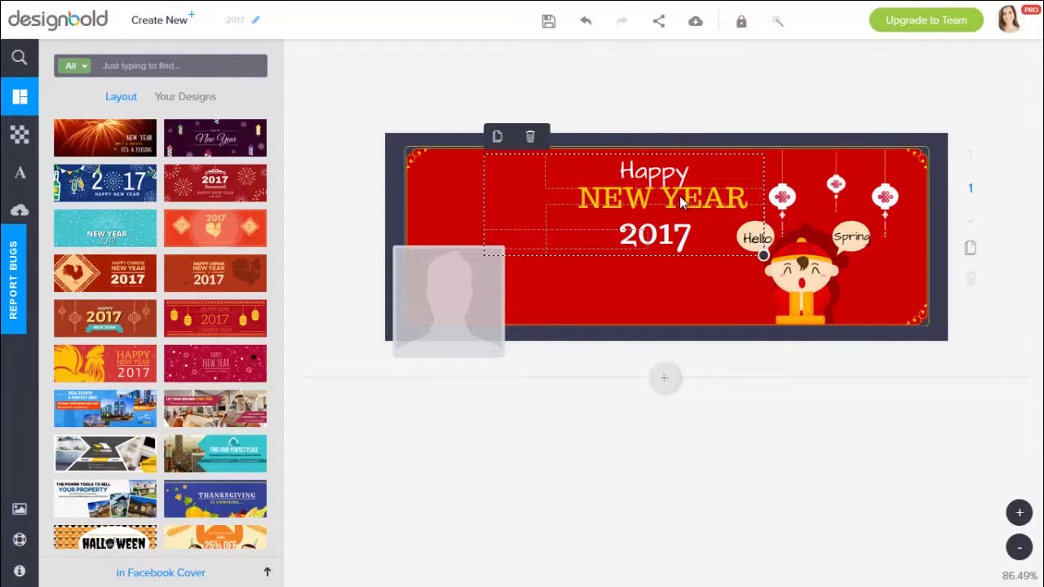
pyautogui.moveTo(680, 169); pyautogui.dragTo(635, 196)
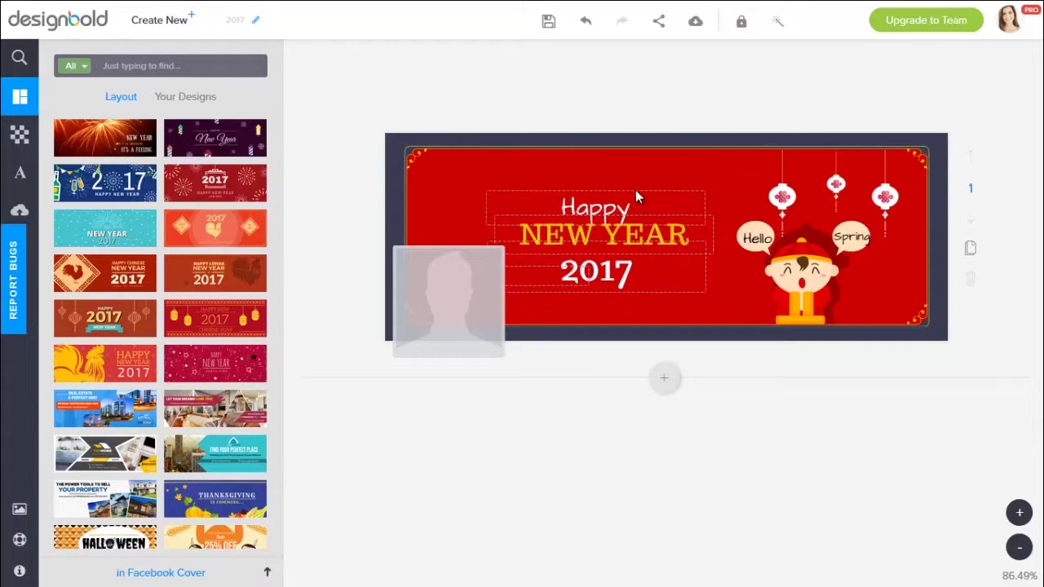
pyautogui.moveTo(711, 291); pyautogui.dragTo(758, 304)
pyautogui.moveTo(620, 187); pyautogui.dragTo(598, 220)
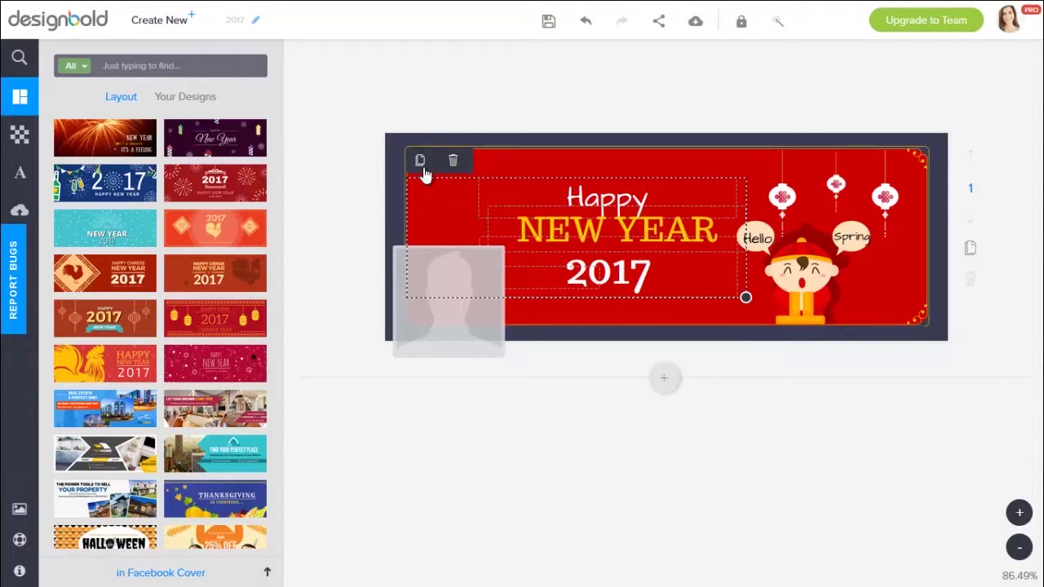
pyautogui.moveTo(745, 299); pyautogui.dragTo(739, 294)
pyautogui.click(852, 239)
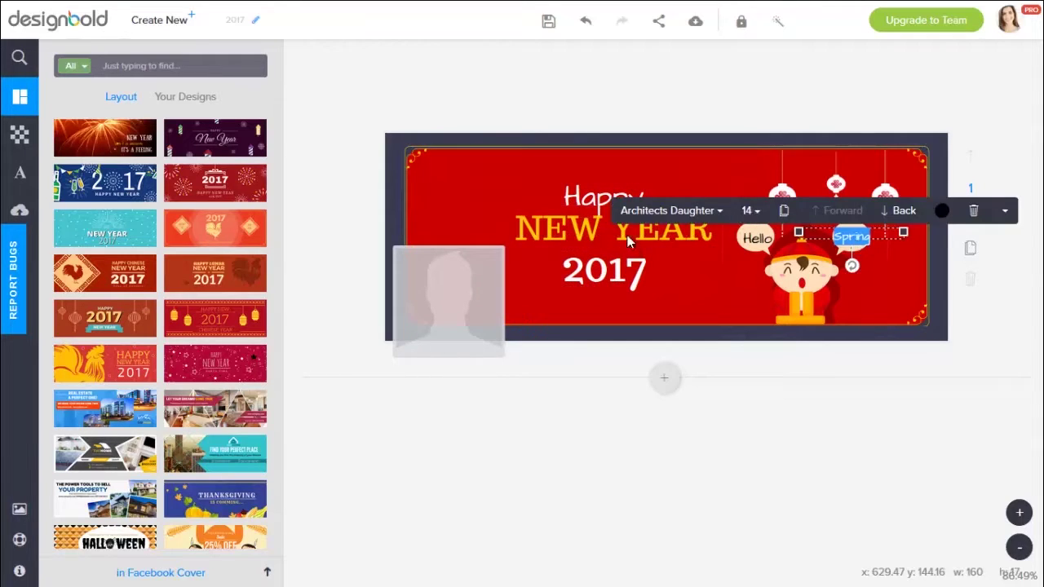
pyautogui.doubleClick(628, 234)
pyautogui.click(759, 389)
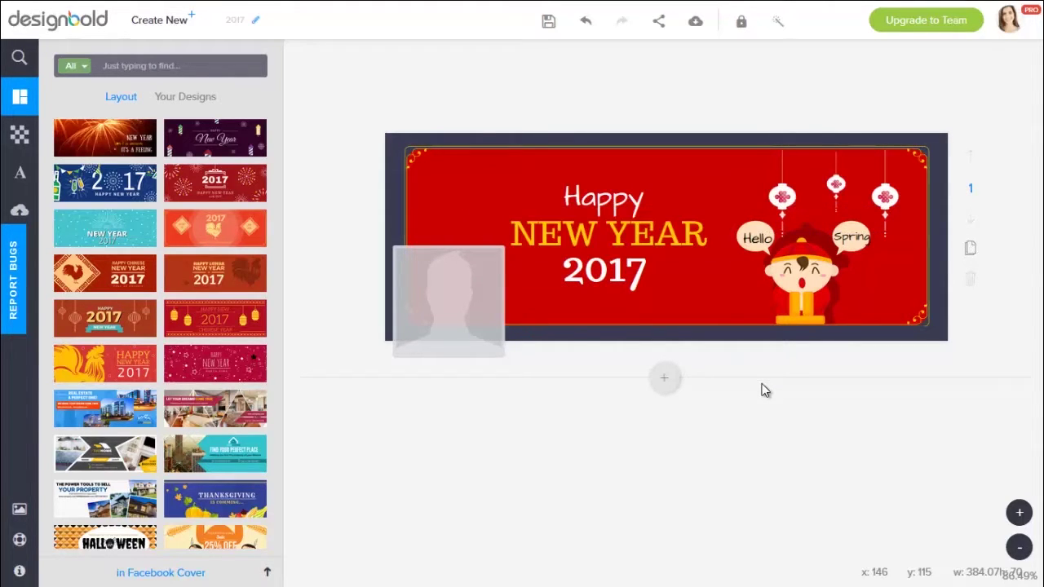
# Search vector graphics for 'lunar new year'
pyautogui.click(89, 72)
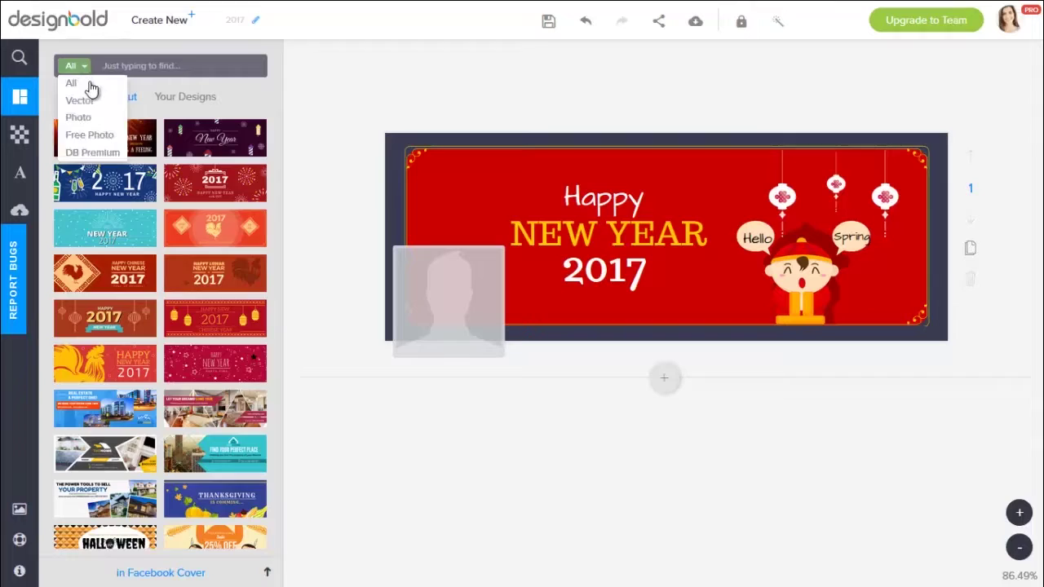
pyautogui.click(82, 97)
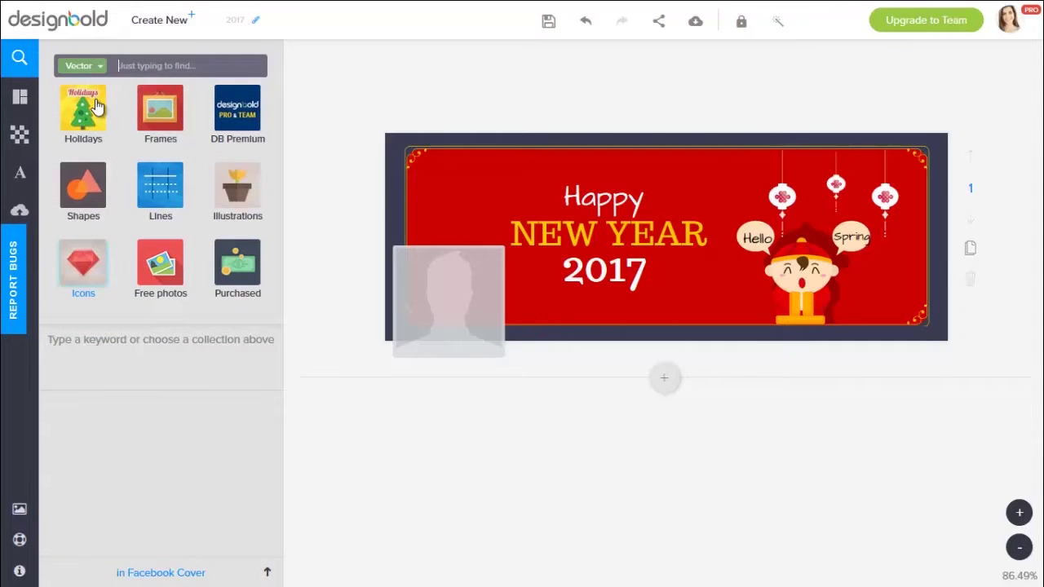
pyautogui.write('lunar new year')
pyautogui.press('Return')
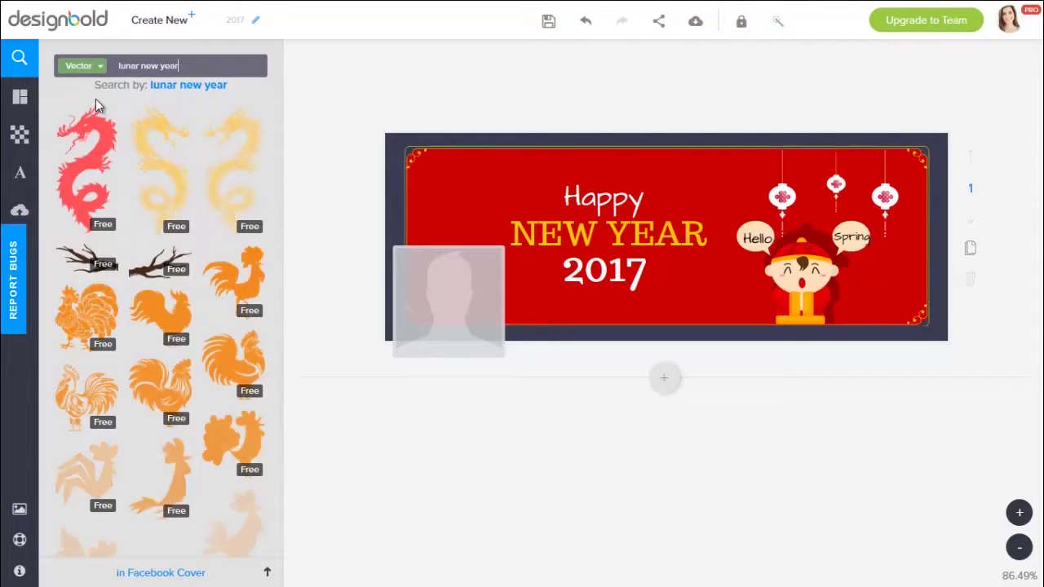
pyautogui.scroll(-2, 232, 259)
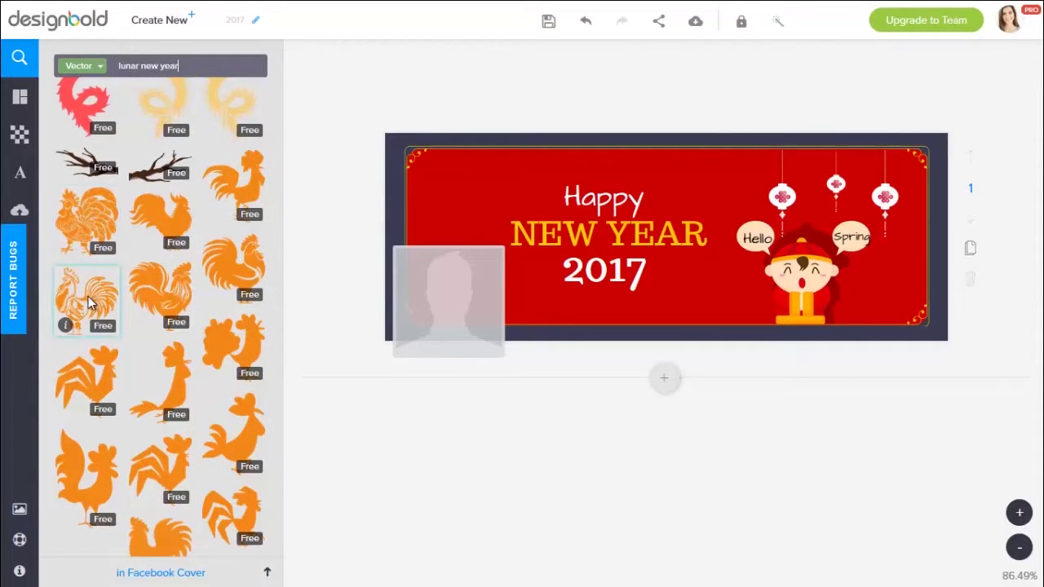
pyautogui.scroll(-3, 149, 286)
pyautogui.scroll(3, 149, 286)
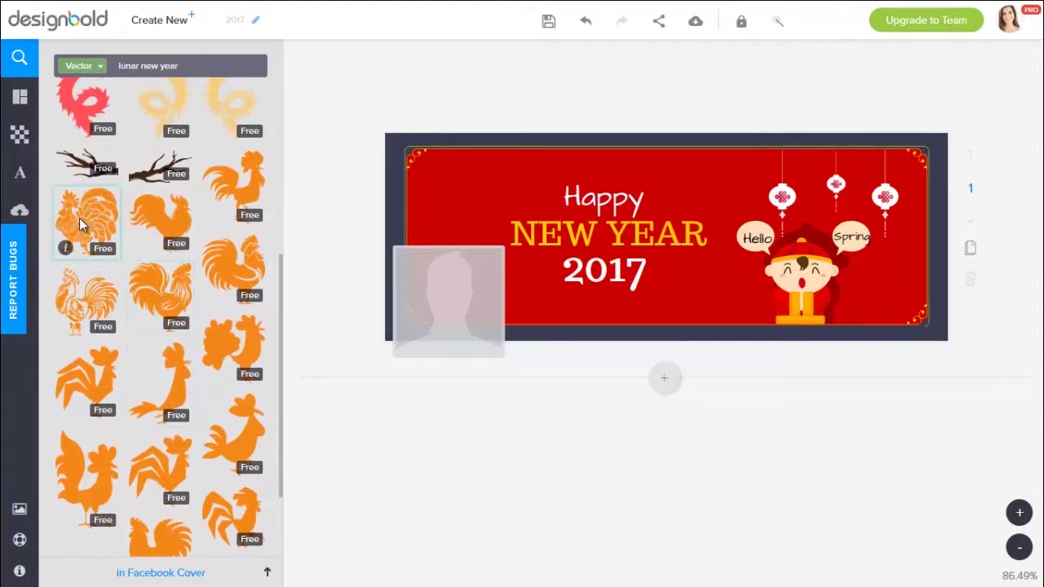
# Place an orange rooster at the top-left beside Happy, replacing a first attempt, and resize it
pyautogui.moveTo(79, 218)
pyautogui.mouseDown()
pyautogui.moveTo(660, 228)
pyautogui.moveTo(460, 211)
pyautogui.mouseUp()
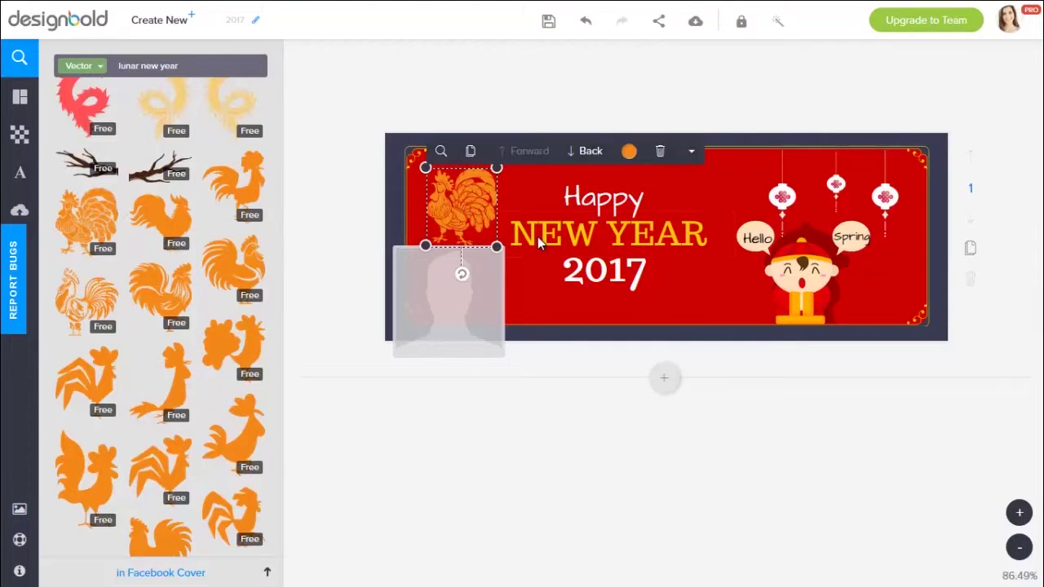
pyautogui.click(660, 152)
pyautogui.moveTo(157, 280)
pyautogui.mouseDown()
pyautogui.moveTo(603, 259)
pyautogui.moveTo(457, 209)
pyautogui.mouseUp()
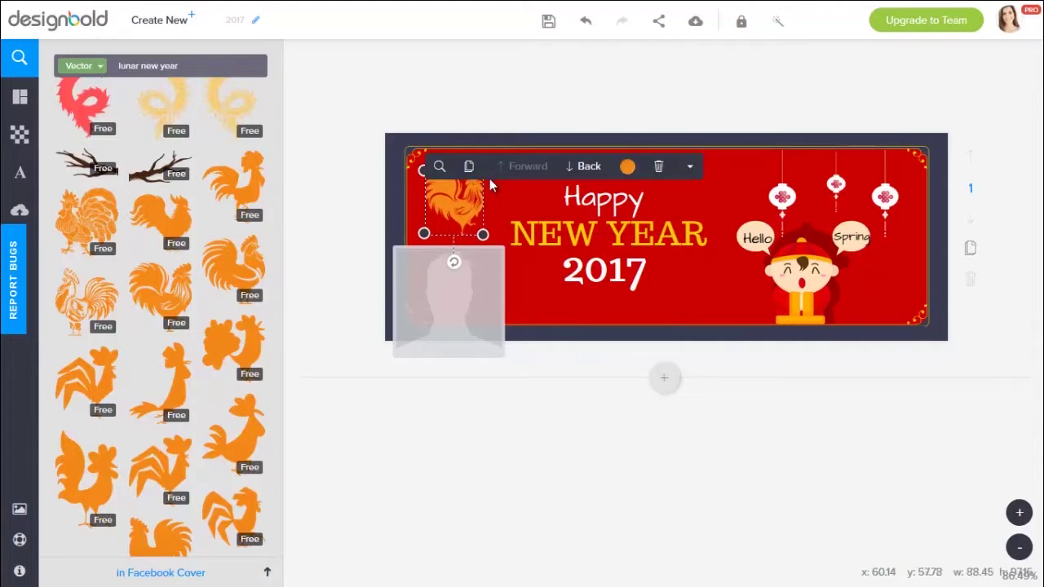
pyautogui.moveTo(456, 267); pyautogui.dragTo(448, 262)
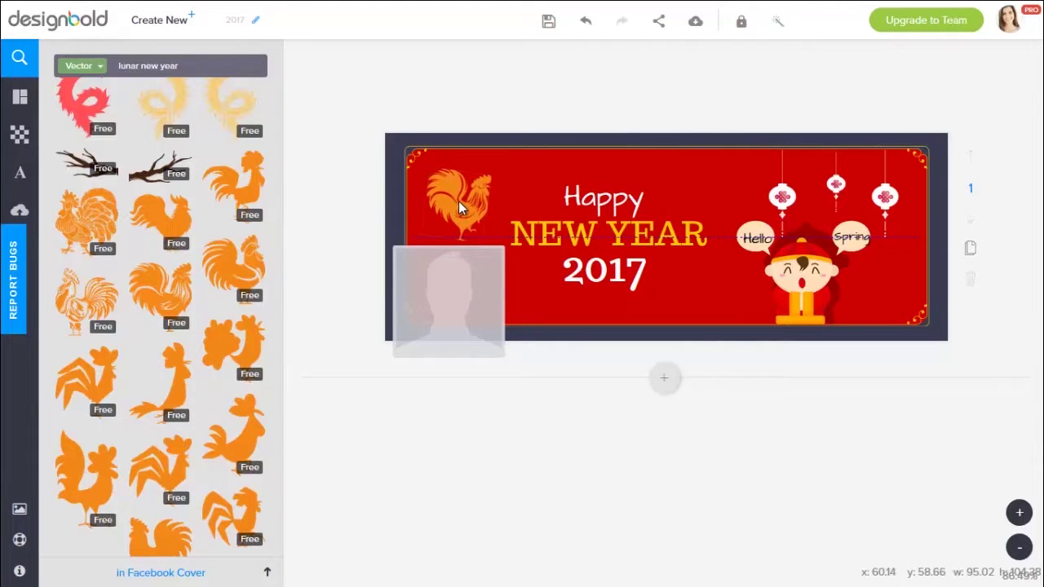
pyautogui.scroll(-2, 138, 274)
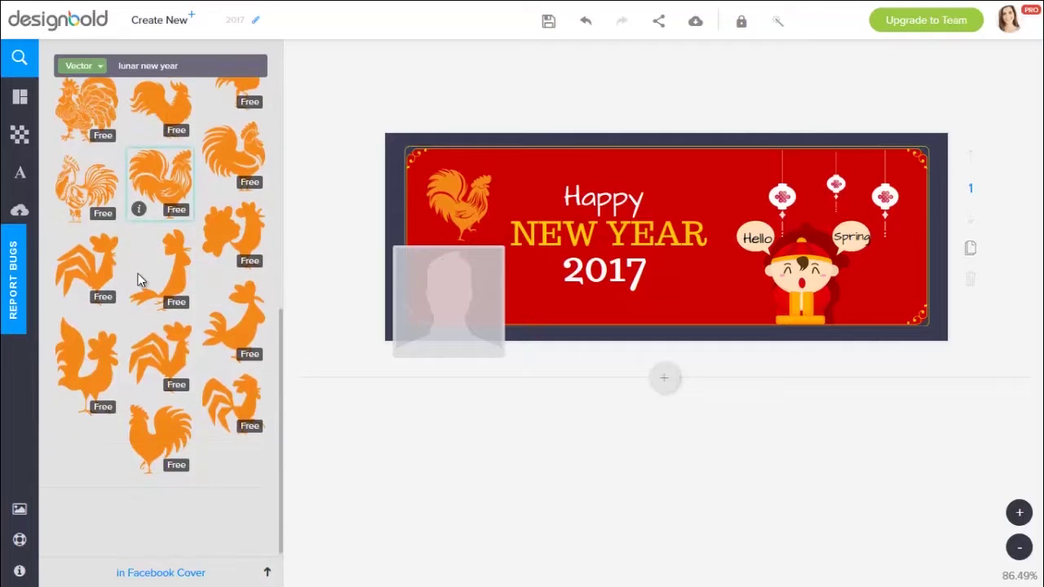
pyautogui.scroll(10, 139, 273)
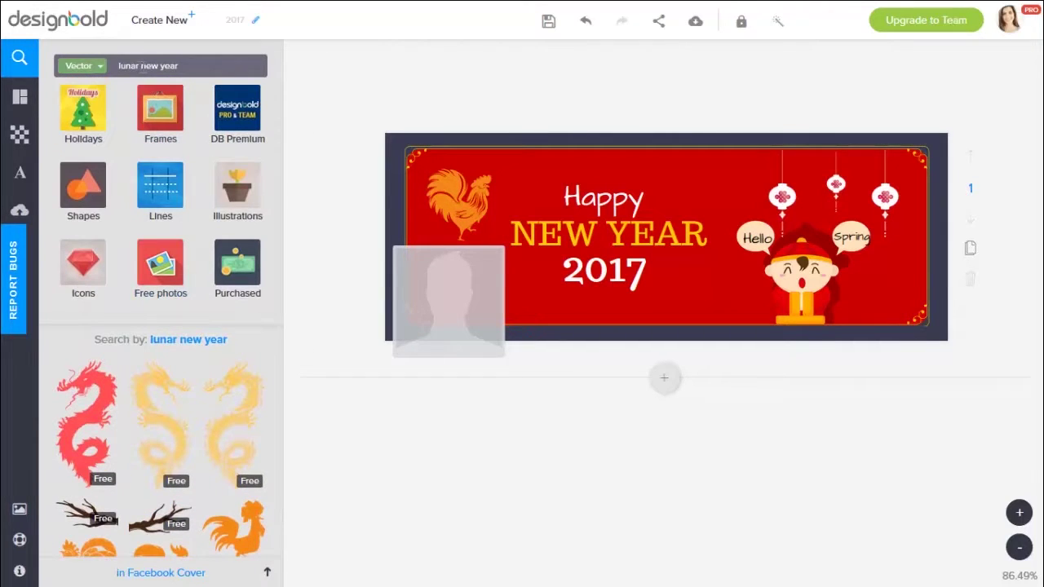
# Change the vector search to 'new year' and browse the results
pyautogui.press('BackSpace')
pyautogui.press('Return')
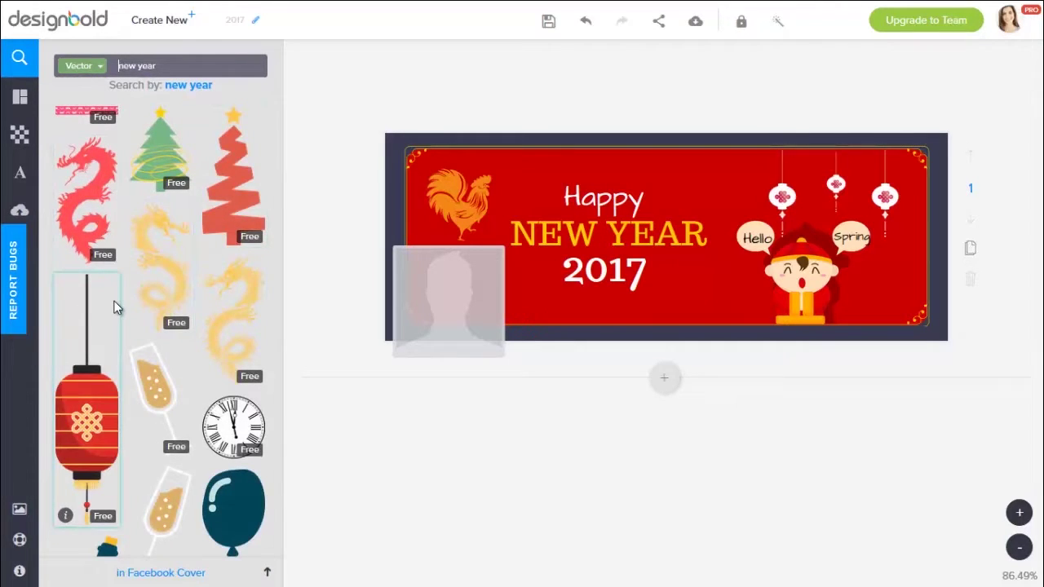
pyautogui.scroll(-2, 114, 306)
pyautogui.scroll(-2, 114, 306)
pyautogui.scroll(-3, 114, 306)
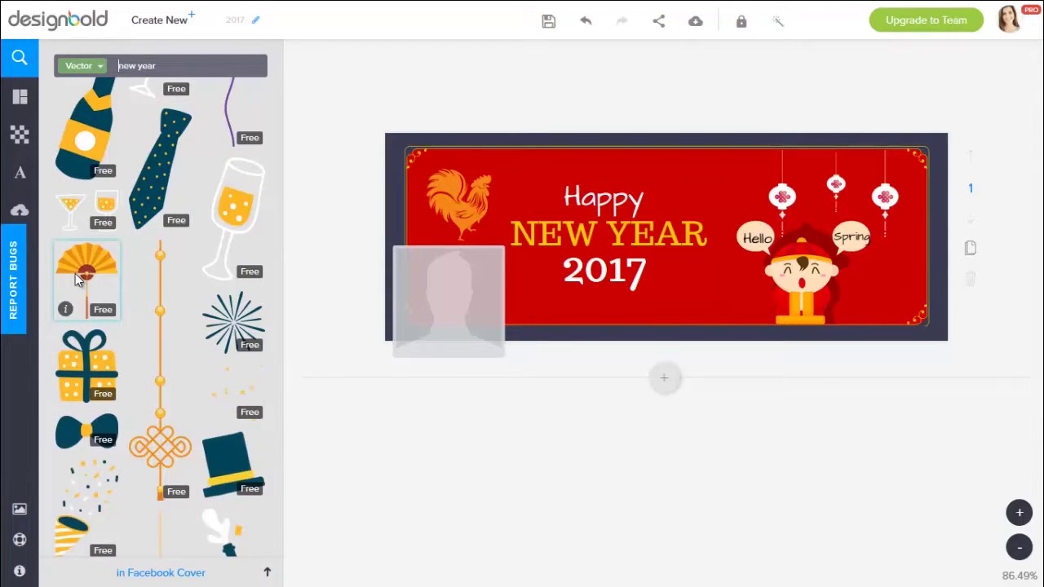
# Place the golden fan right of 2017, tilted about 30 degrees clockwise
pyautogui.moveTo(80, 278); pyautogui.dragTo(695, 281)
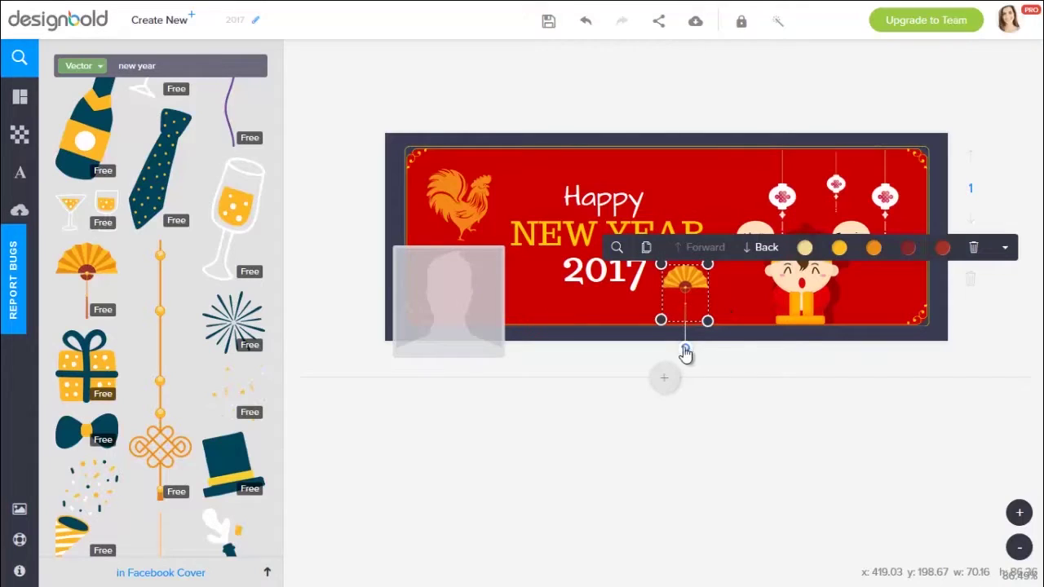
pyautogui.moveTo(685, 348); pyautogui.dragTo(703, 343)
pyautogui.click(671, 260)
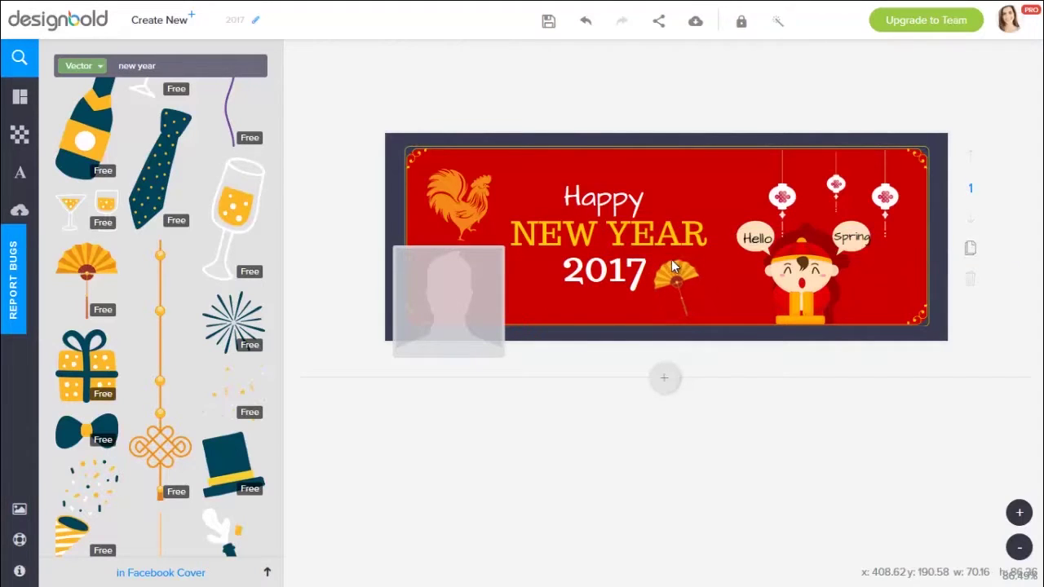
pyautogui.doubleClick(668, 275)
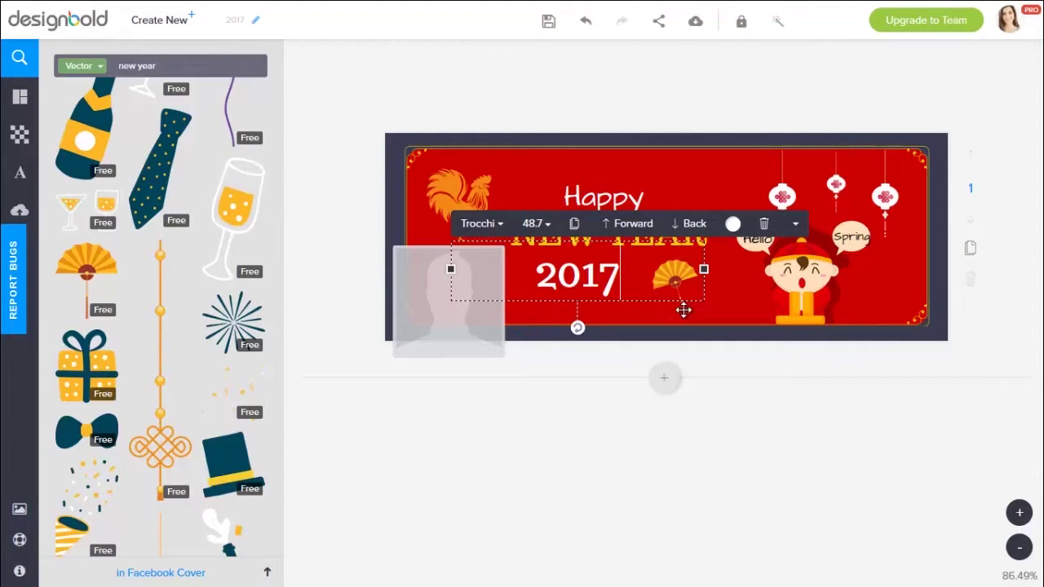
pyautogui.click(677, 262)
pyautogui.moveTo(711, 297); pyautogui.dragTo(690, 312)
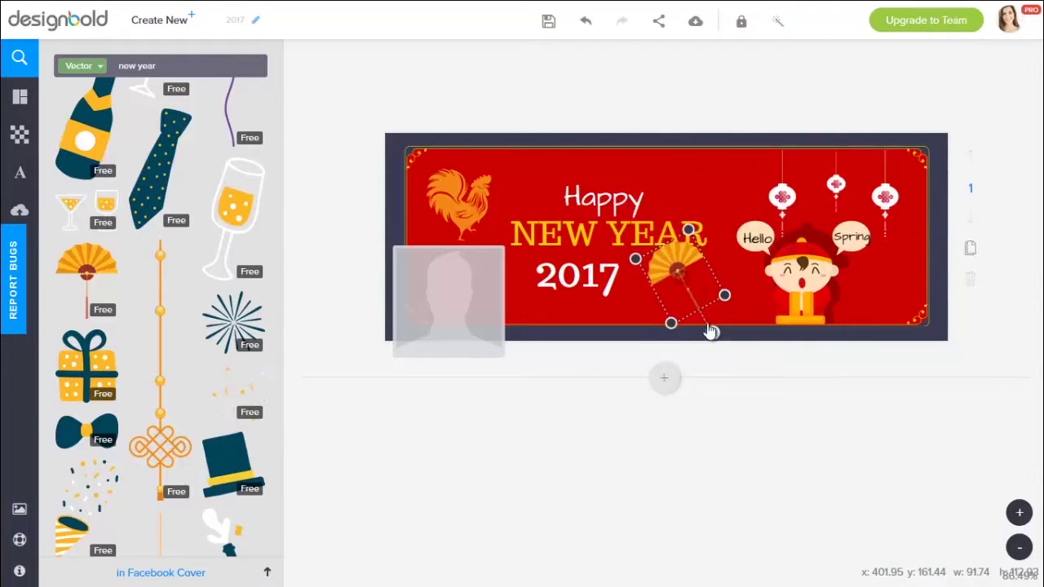
pyautogui.click(779, 416)
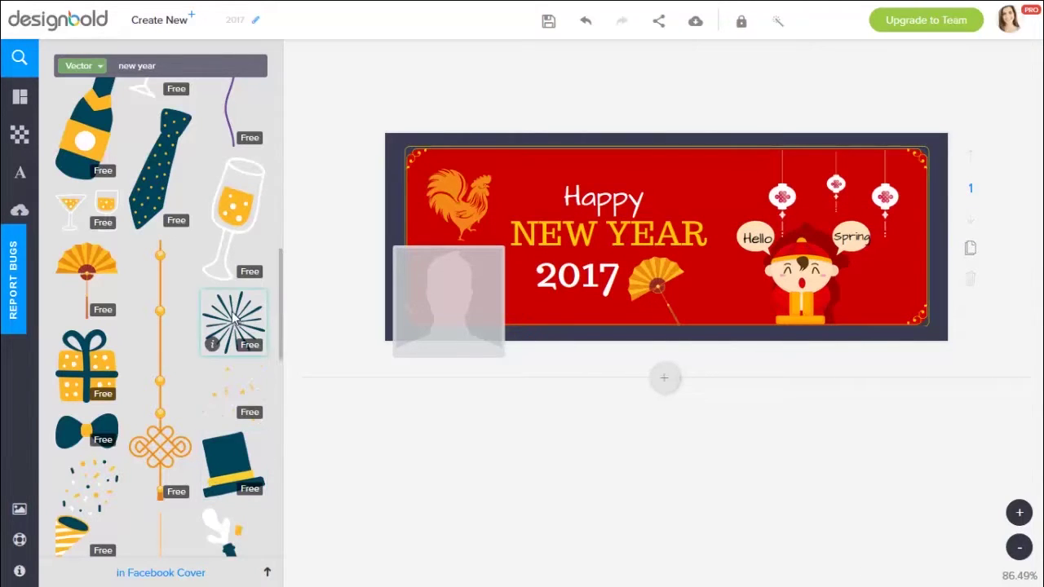
# Place the fireworks burst above NEW YEAR and recolour it yellow from Document color
pyautogui.moveTo(704, 214); pyautogui.dragTo(702, 183)
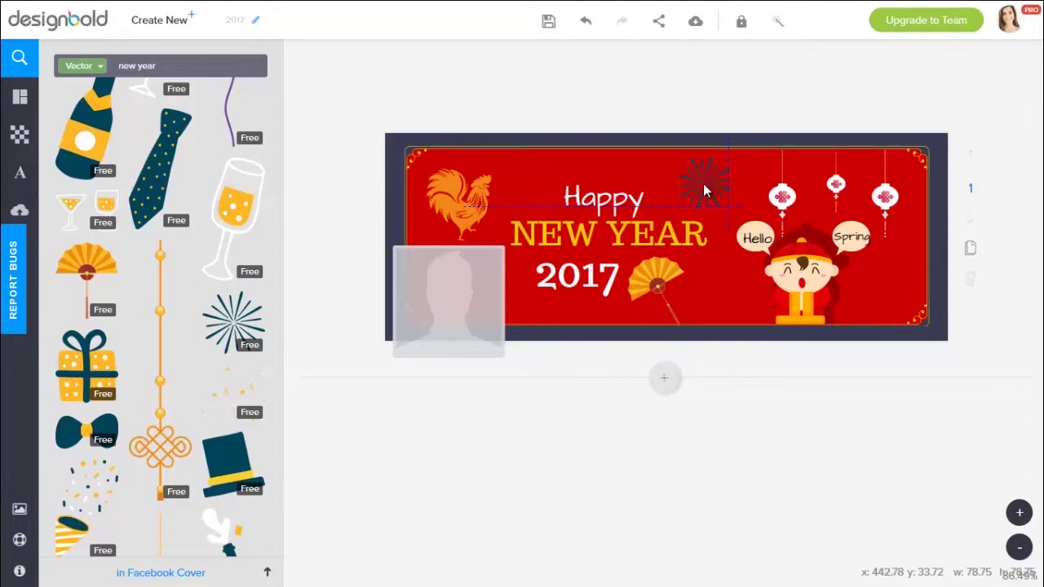
pyautogui.click(703, 183)
pyautogui.click(878, 143)
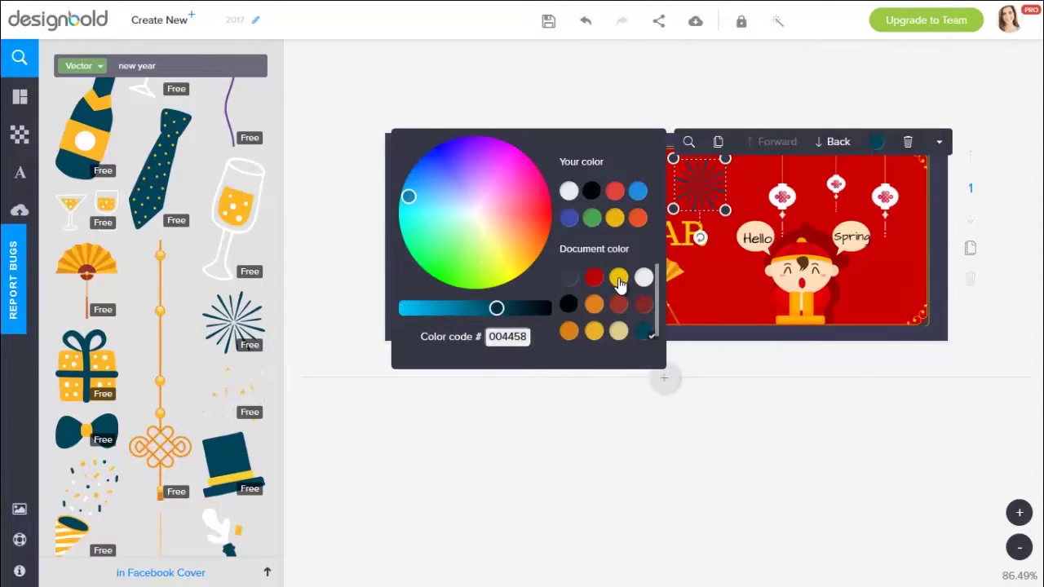
pyautogui.click(618, 277)
pyautogui.click(693, 277)
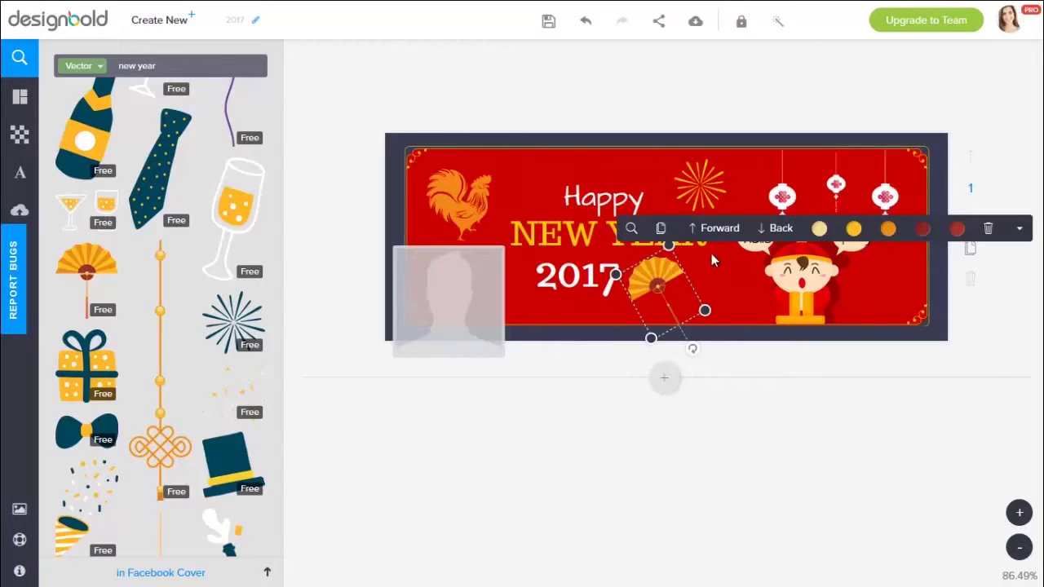
pyautogui.click(711, 262)
pyautogui.click(706, 396)
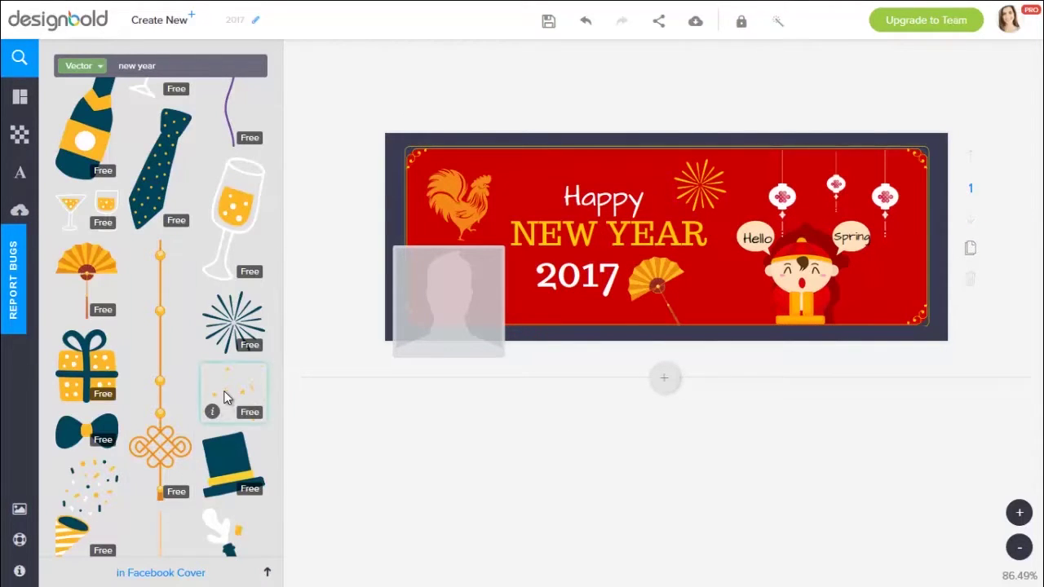
# Place the confetti graphic, stretch it over the whole banner, and send it behind the artwork
pyautogui.moveTo(229, 391)
pyautogui.mouseDown()
pyautogui.moveTo(669, 237)
pyautogui.moveTo(939, 89)
pyautogui.mouseUp()
pyautogui.click(648, 46)
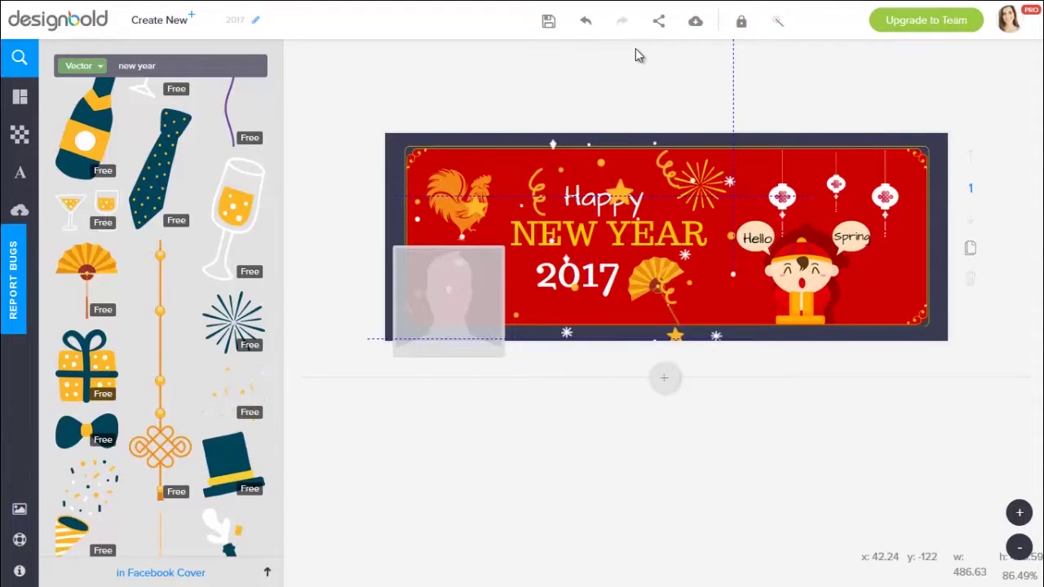
pyautogui.click(638, 54)
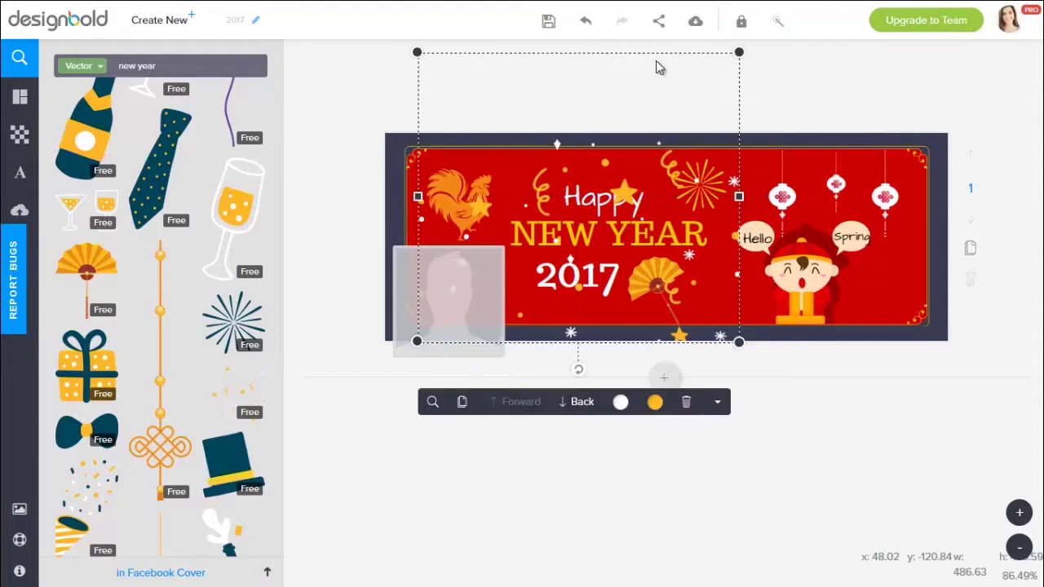
pyautogui.click(576, 408)
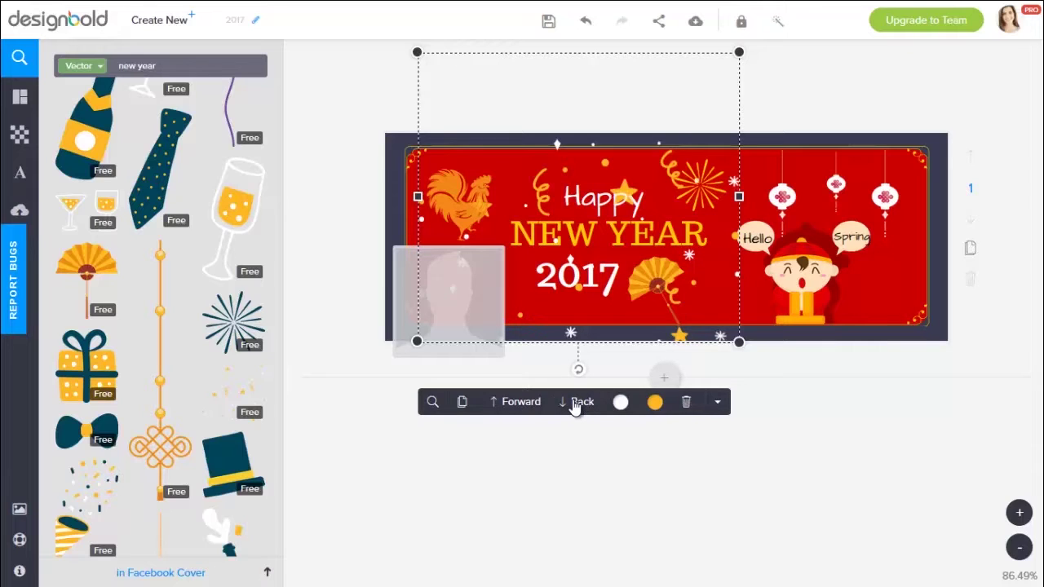
# Fade the confetti to transparency 59 and clear the selection
pyautogui.click(718, 401)
pyautogui.moveTo(839, 463); pyautogui.dragTo(791, 464)
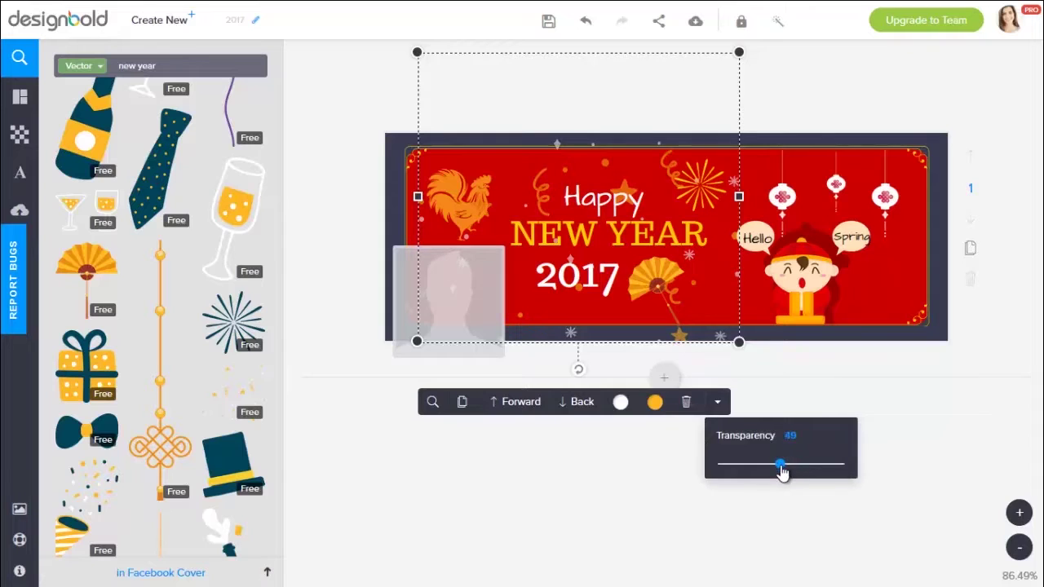
pyautogui.click(939, 439)
pyautogui.click(923, 341)
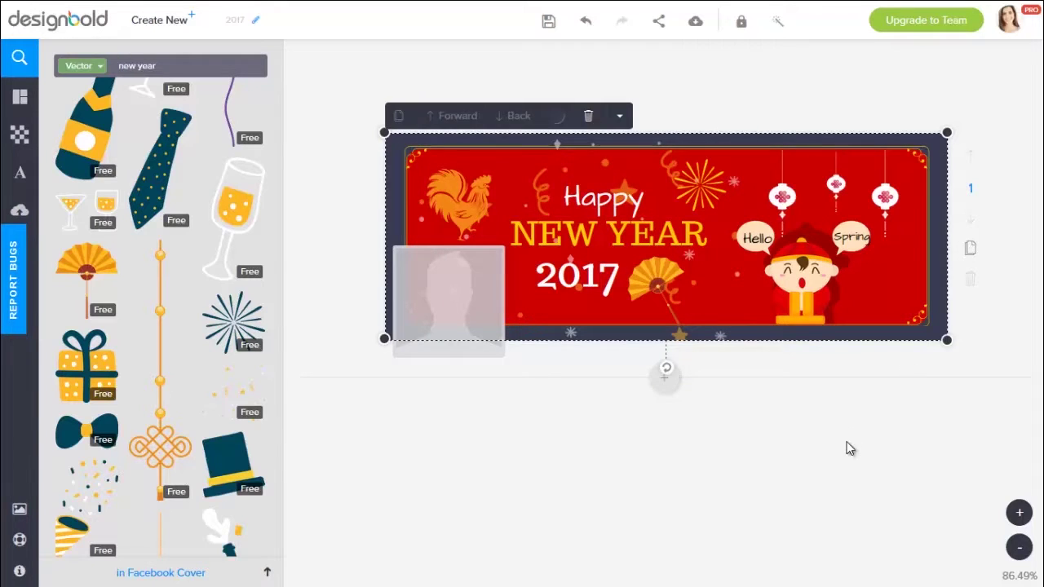
pyautogui.click(848, 449)
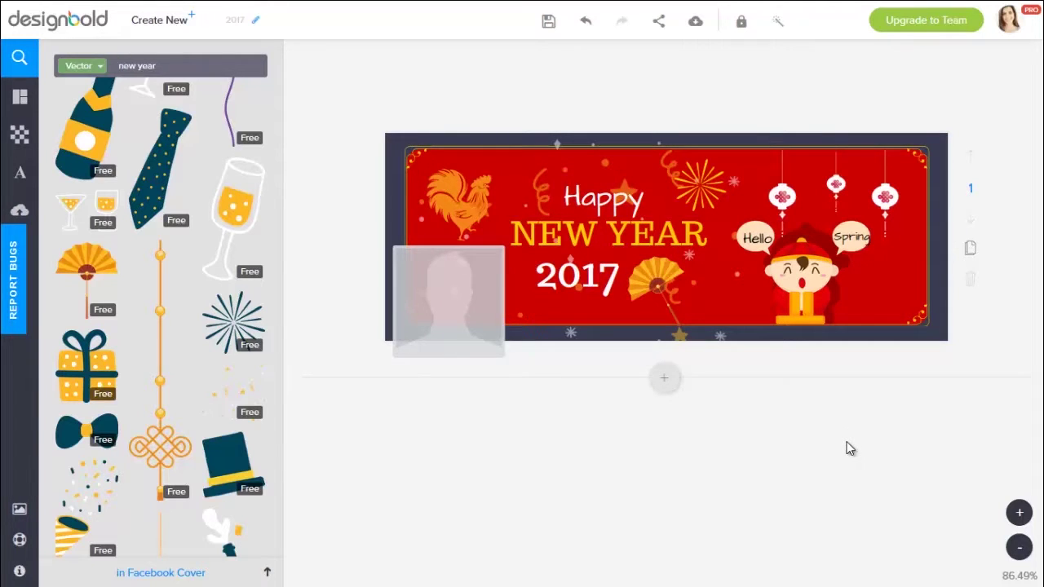
pyautogui.scroll(5, 257, 271)
pyautogui.scroll(5, 257, 271)
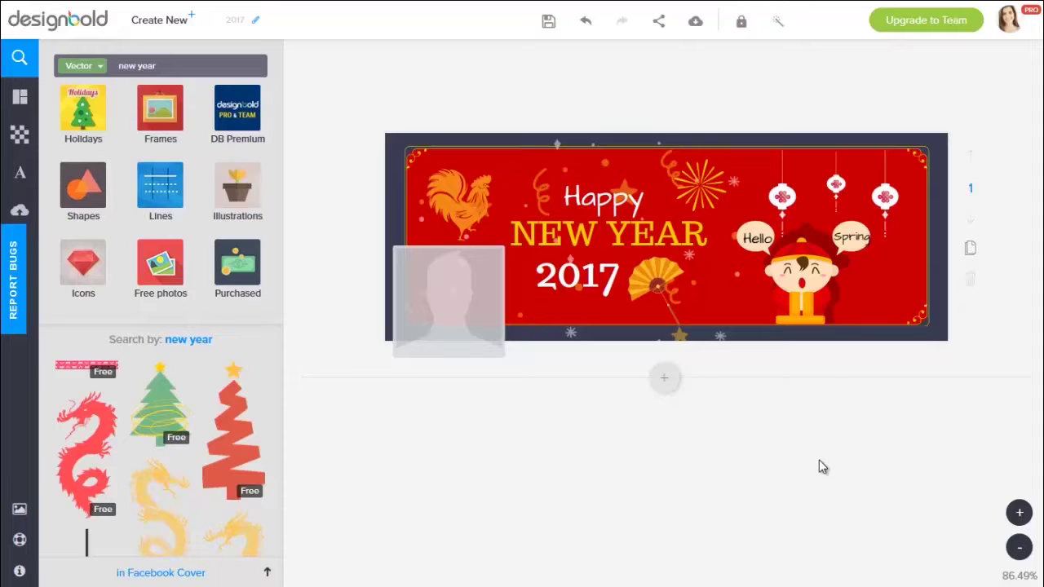
# Export as PNG named 'Happy Lunar New Year 2017' and bring up the checkout
pyautogui.click(697, 27)
pyautogui.click(372, 224)
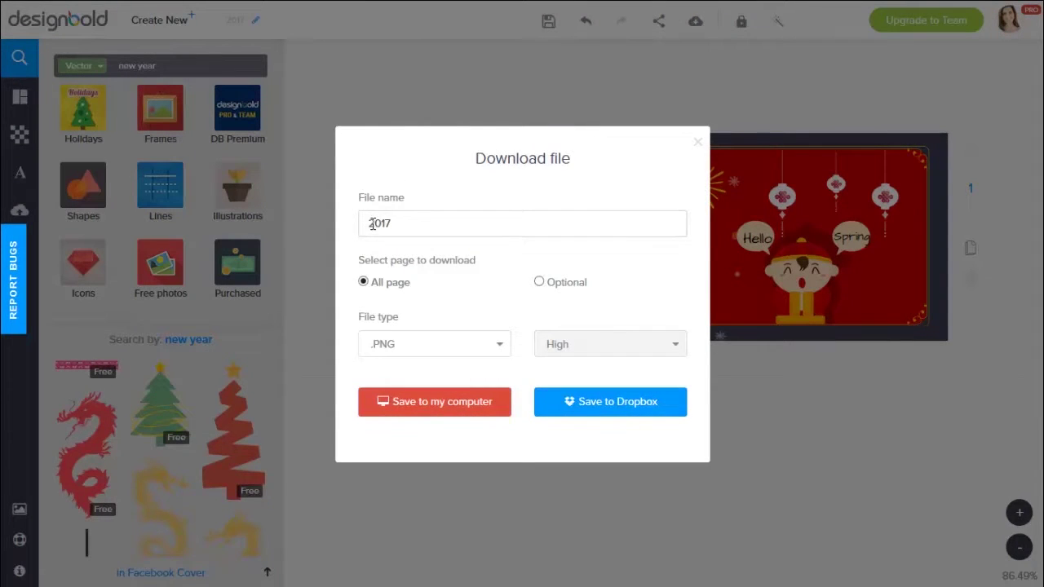
pyautogui.write('Happy Lunar New Year')
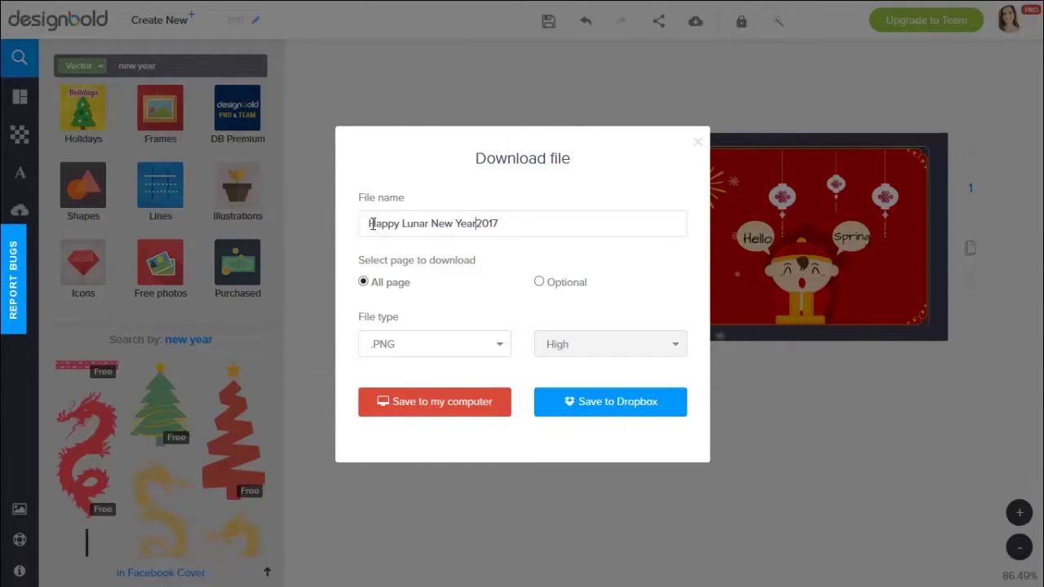
pyautogui.click(481, 411)
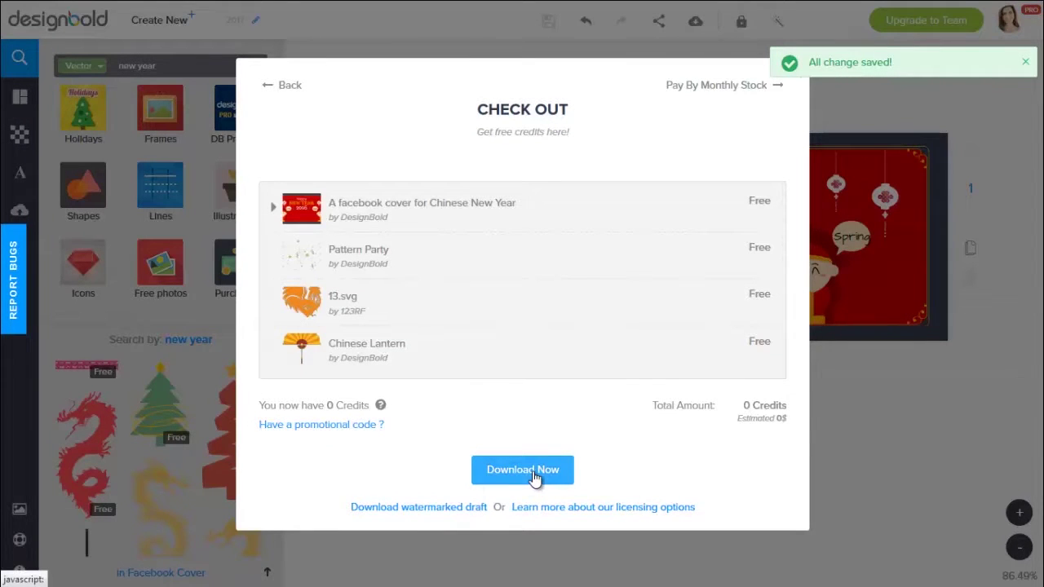
# Confirm the free download and save Happy Lunar New Year 2017.png to the computer
pyautogui.click(532, 473)
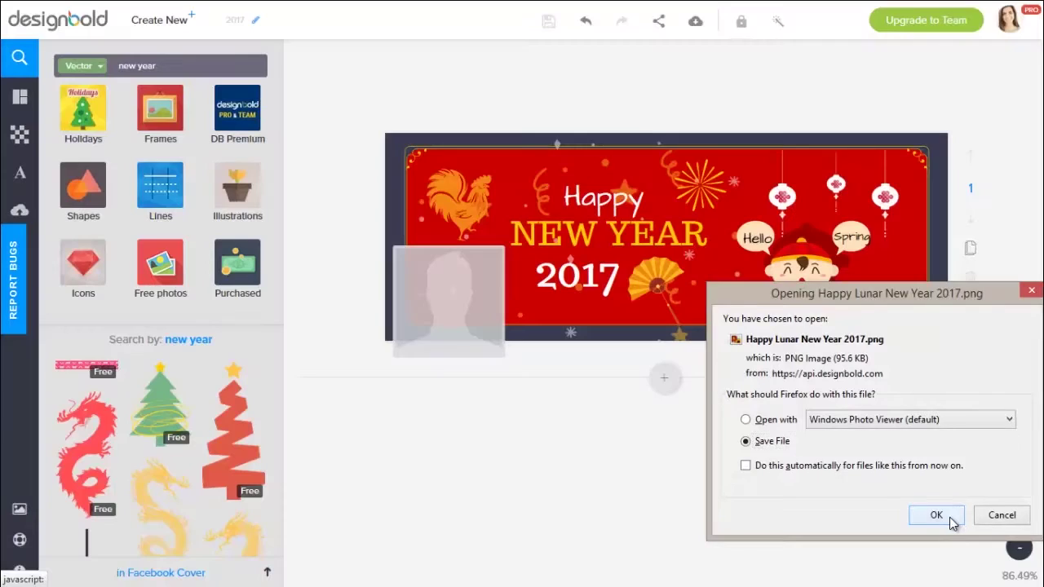
pyautogui.click(949, 512)
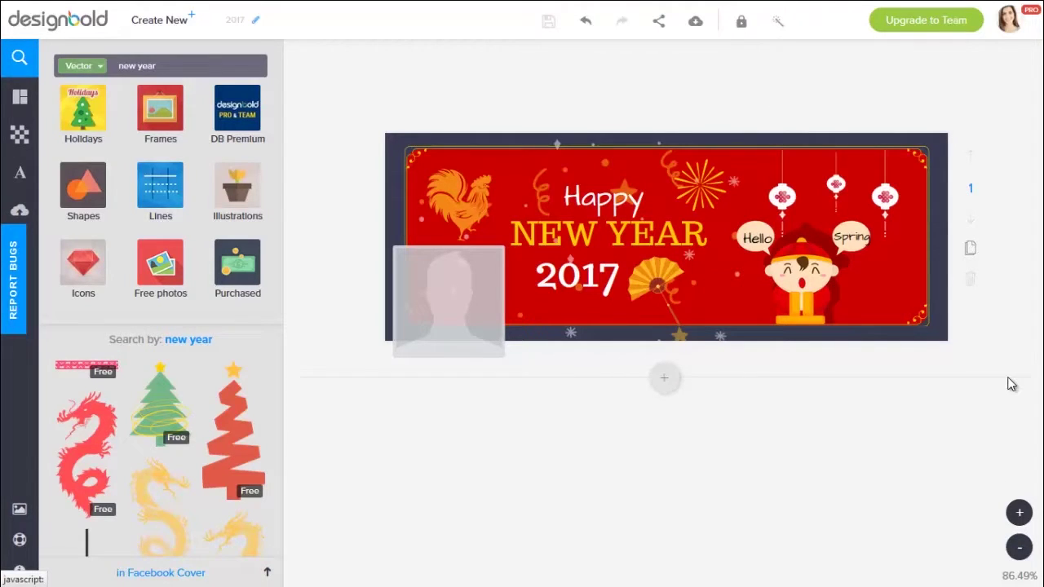